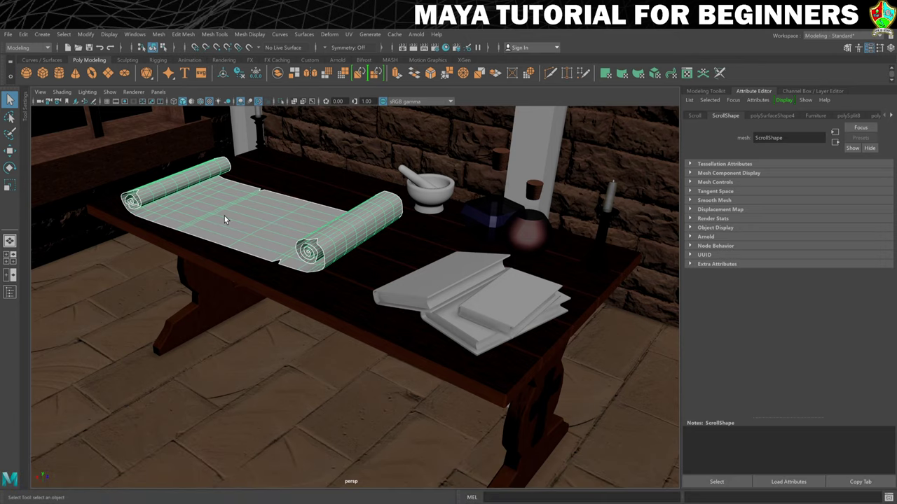
# Create a new aiStandardSurface material in the Hypershade on a cleared work area
pyautogui.click(446, 48)
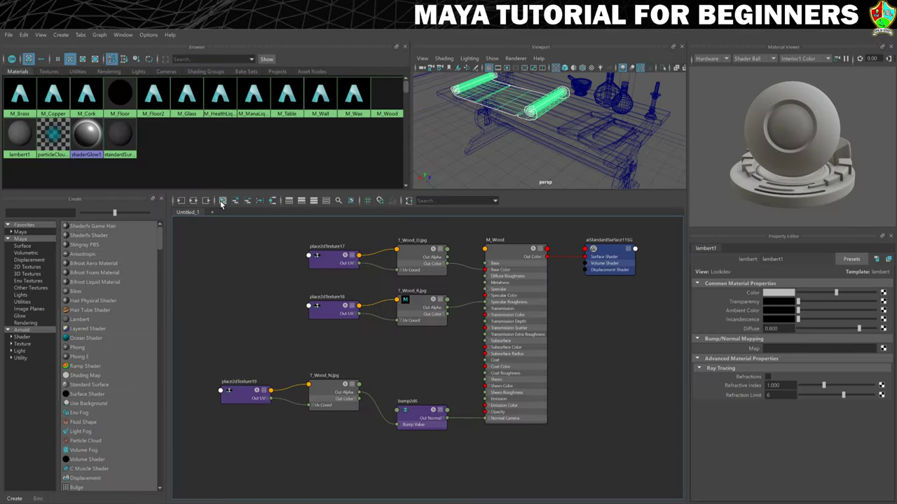
pyautogui.click(222, 201)
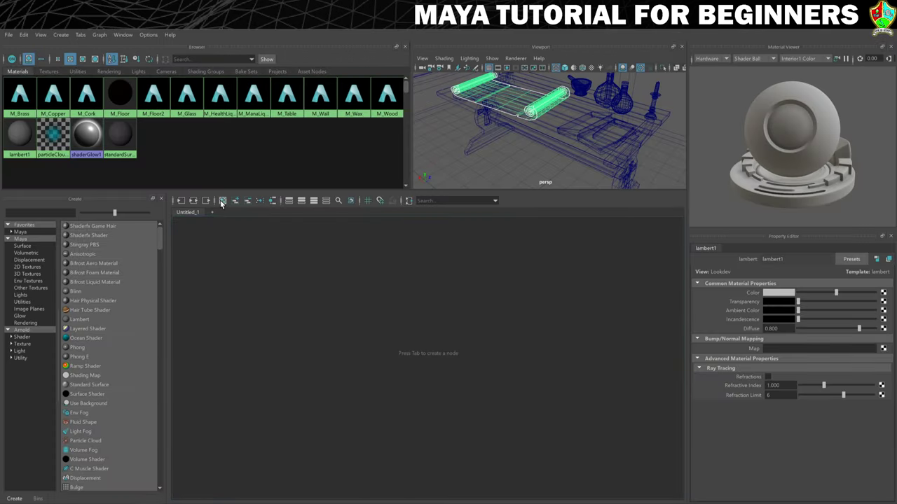
pyautogui.click(22, 338)
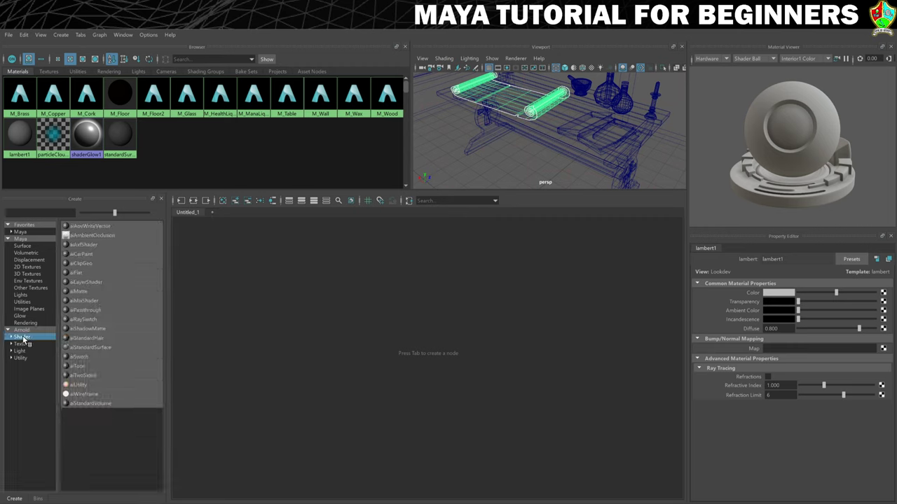
pyautogui.click(98, 349)
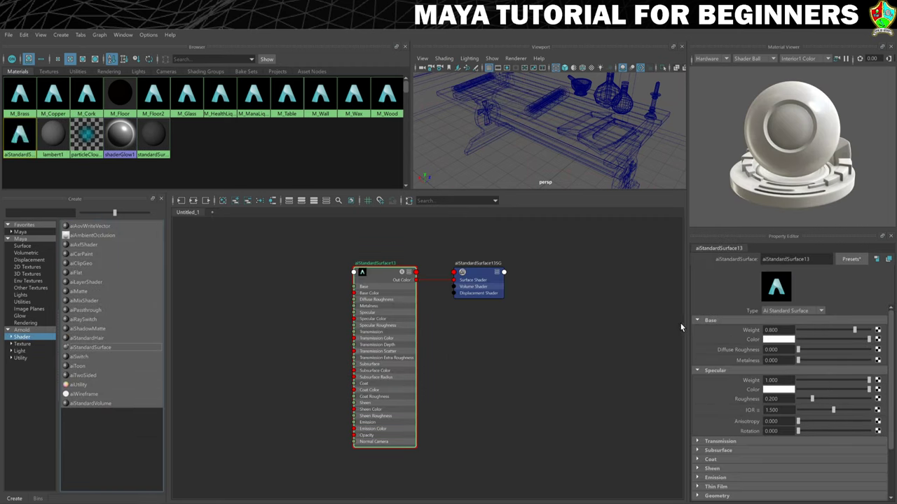
# Apply the Clay preset to the new aiStandardSurface material
pyautogui.click(852, 259)
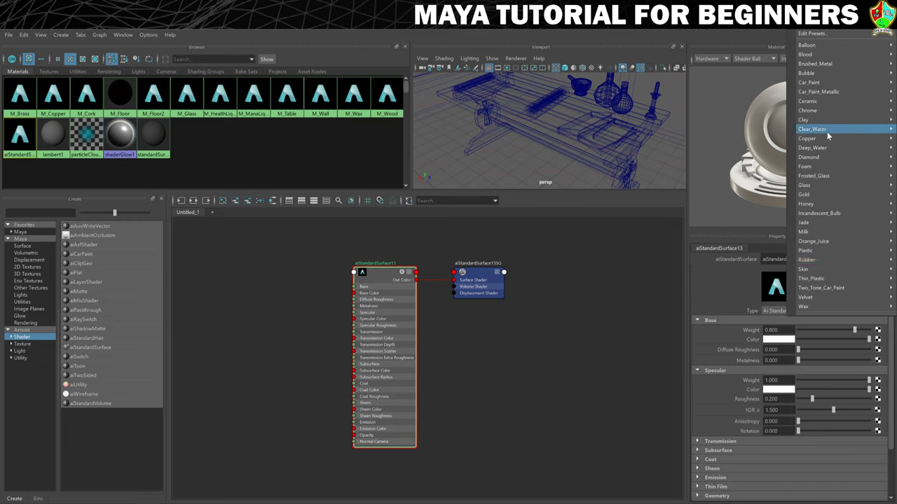
pyautogui.moveTo(822, 119)
pyautogui.click(741, 122)
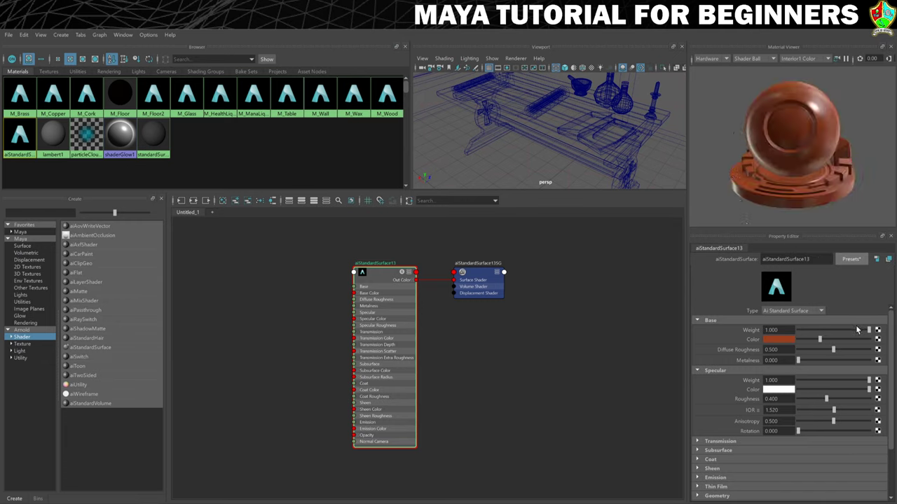
# Connect a File texture with T_Scroll_D.png to the material's base color and preview the material on a sphere
pyautogui.click(878, 341)
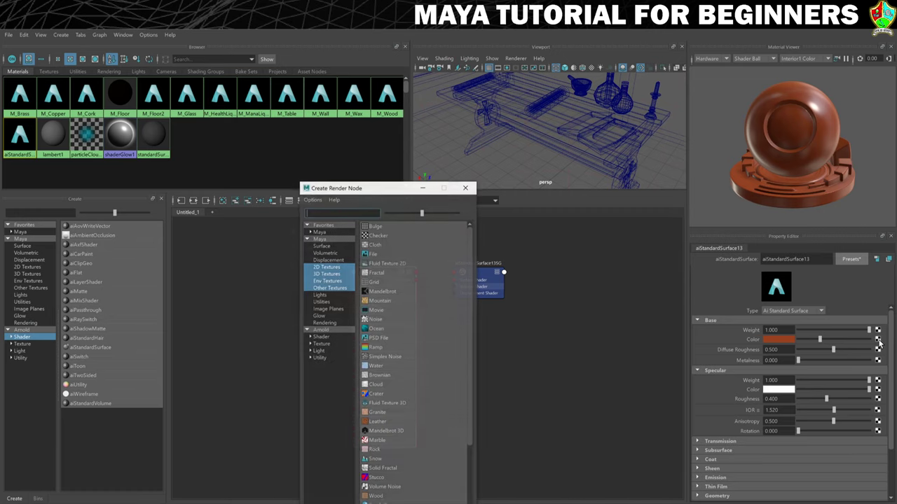
pyautogui.moveTo(366, 193); pyautogui.dragTo(376, 100)
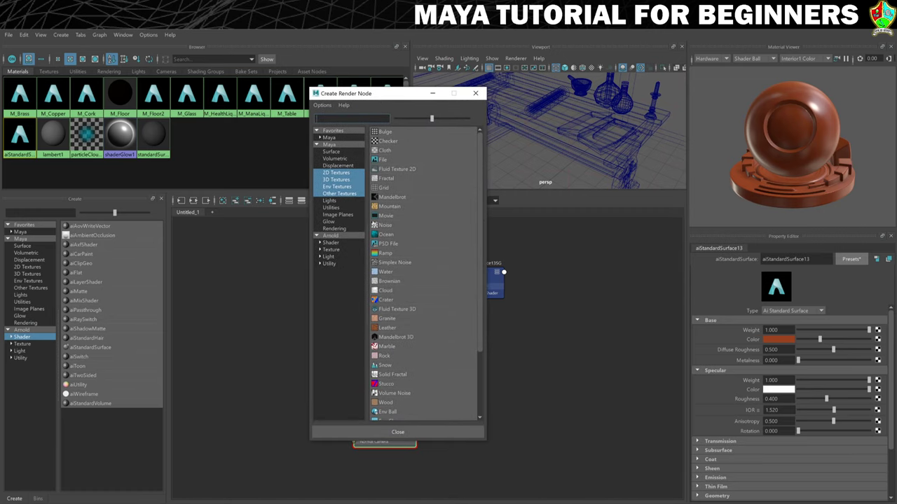
pyautogui.click(392, 161)
pyautogui.click(884, 321)
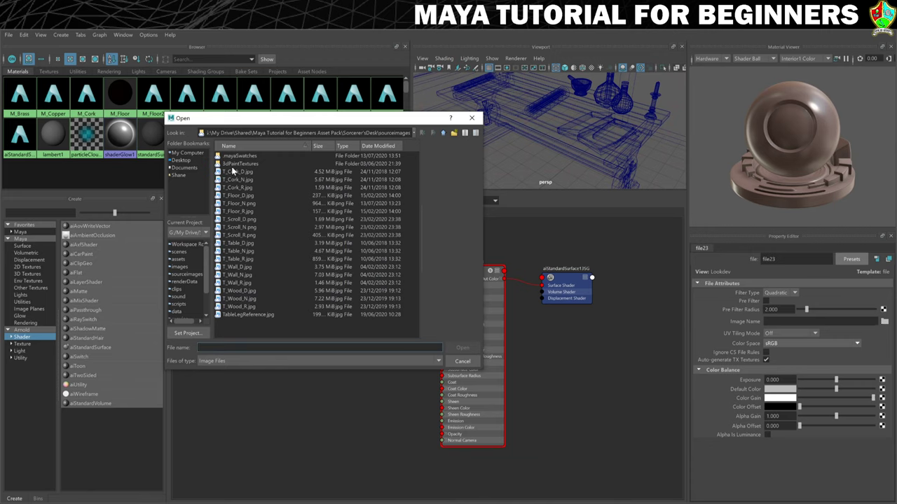
pyautogui.click(232, 221)
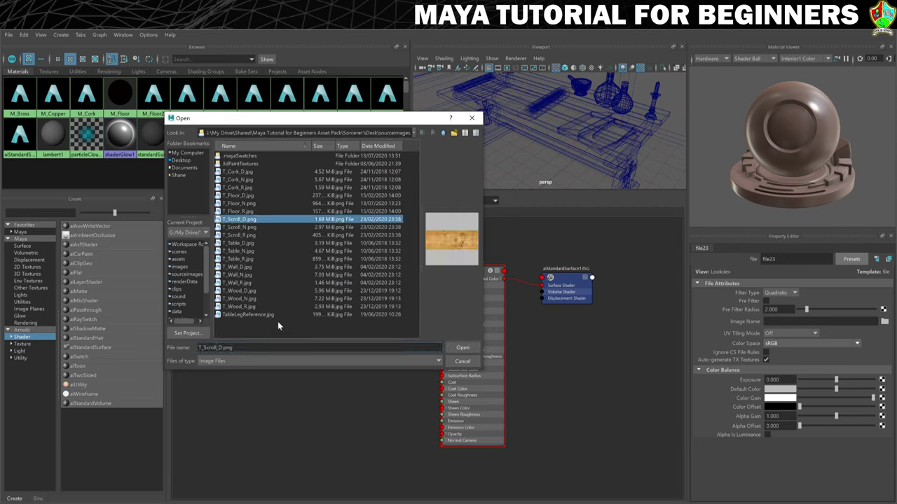
pyautogui.click(470, 348)
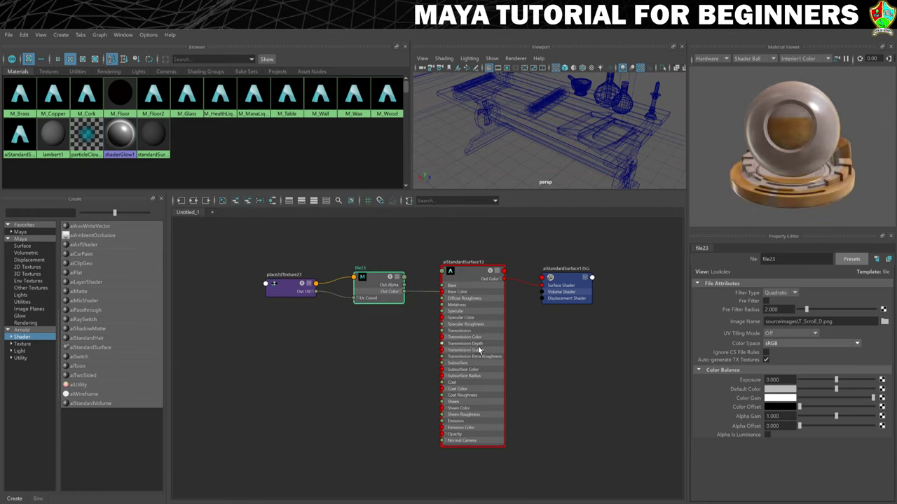
pyautogui.click(748, 58)
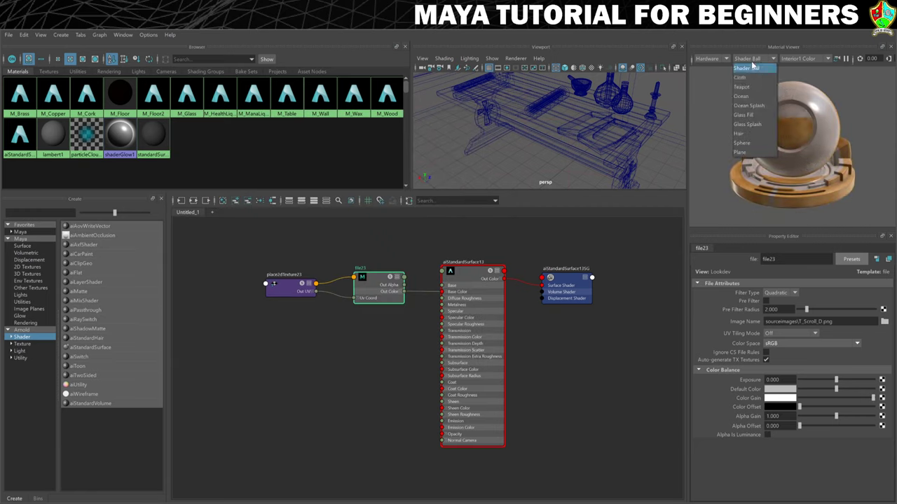
pyautogui.click(744, 150)
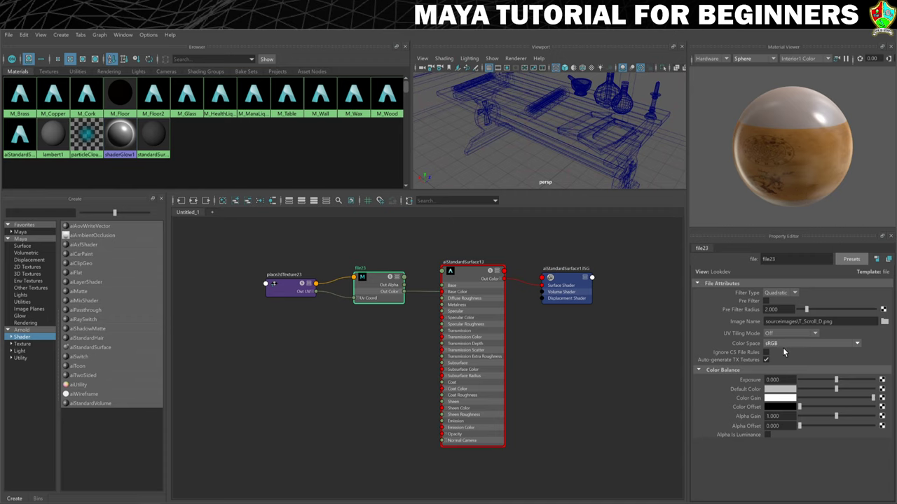
# Connect a File texture with T_Scroll_R.png to the material's specular roughness
pyautogui.click(467, 278)
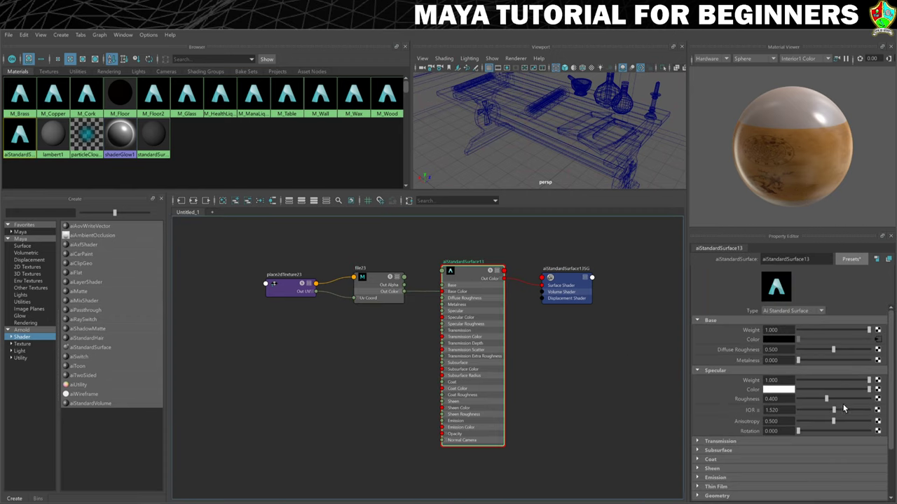
pyautogui.click(877, 399)
pyautogui.click(392, 181)
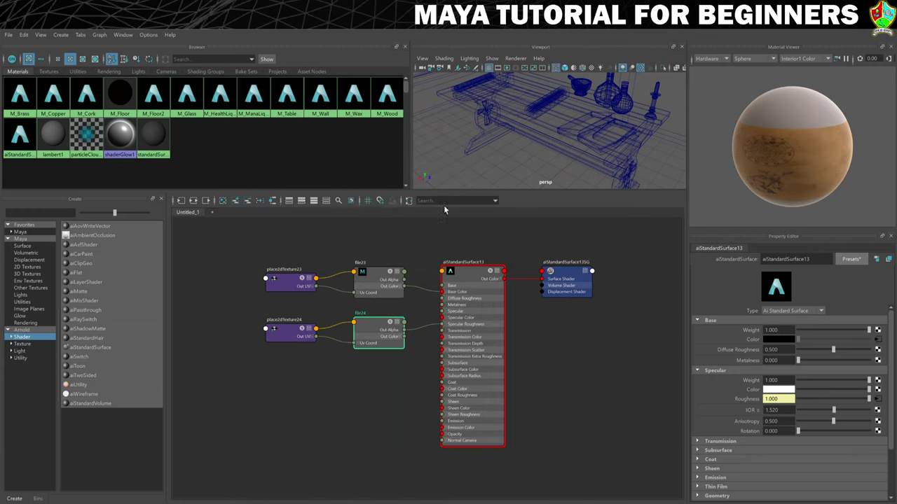
pyautogui.click(885, 321)
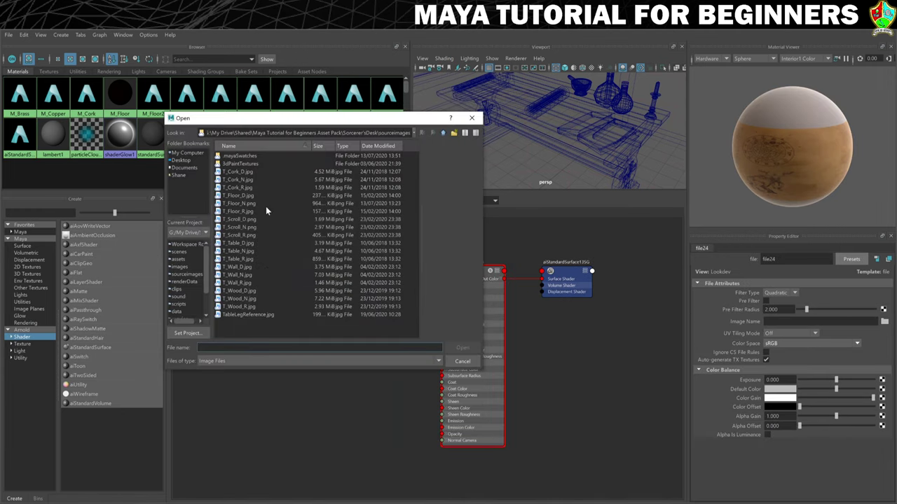
pyautogui.click(238, 234)
pyautogui.click(462, 347)
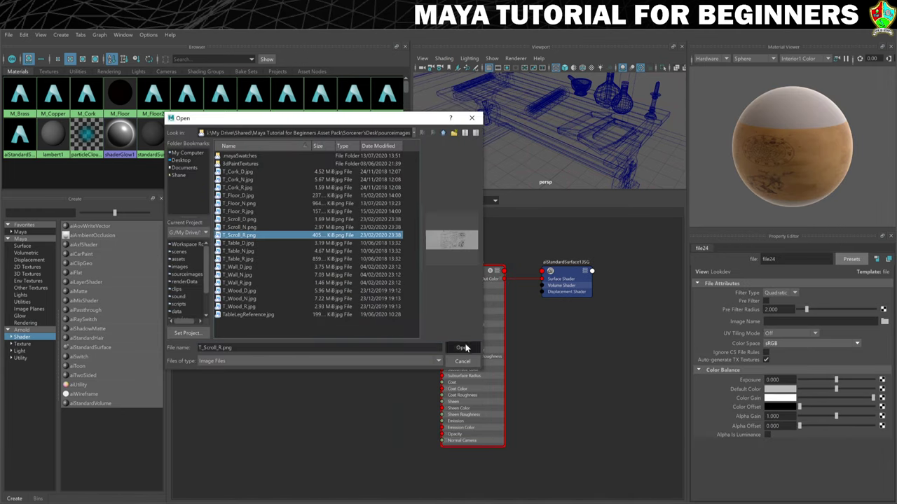
# Connect a File texture to the material's bump mapping and set the bump node to use Tangent Space Normals
pyautogui.click(474, 290)
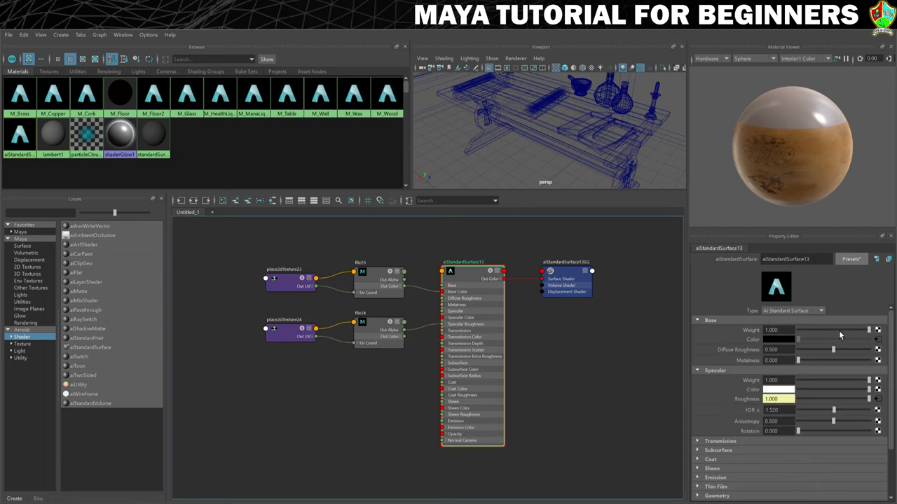
pyautogui.scroll(-2, 865, 414)
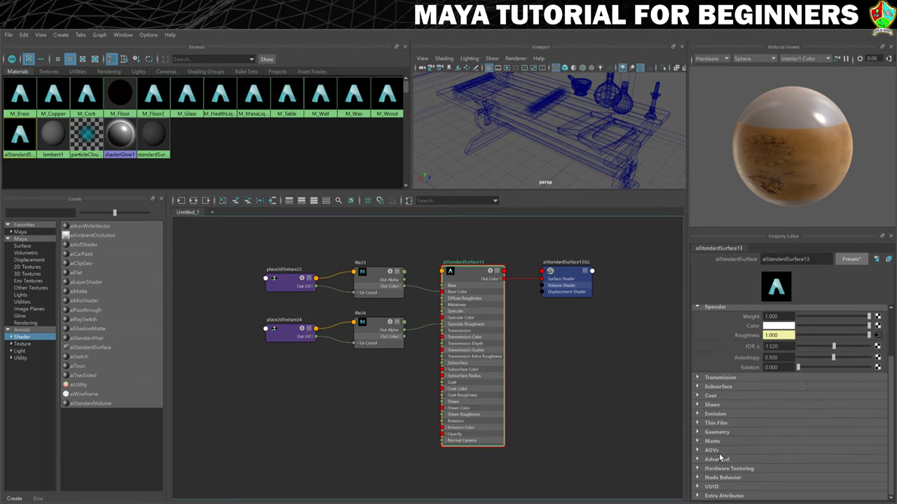
pyautogui.click(696, 432)
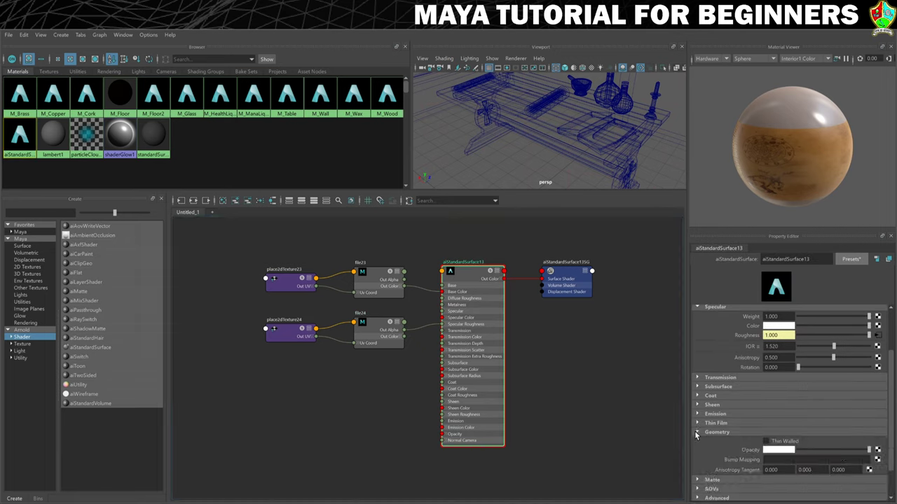
pyautogui.click(877, 460)
pyautogui.click(394, 168)
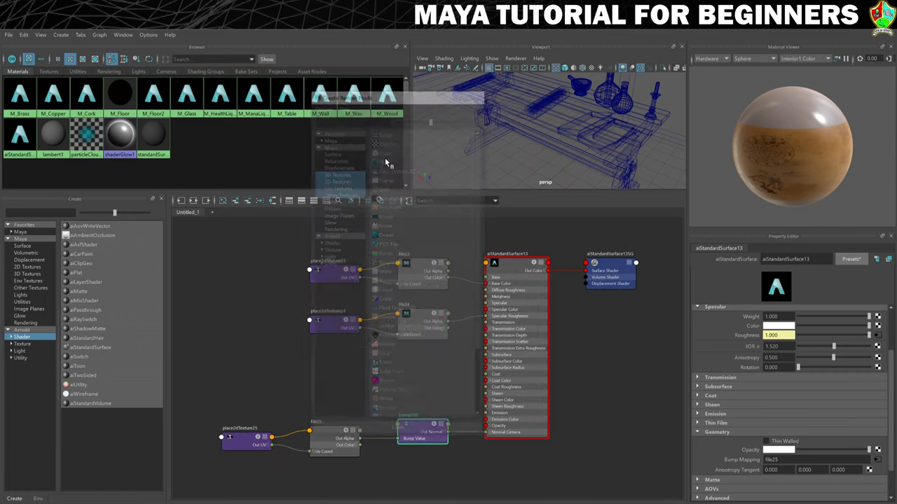
pyautogui.click(795, 312)
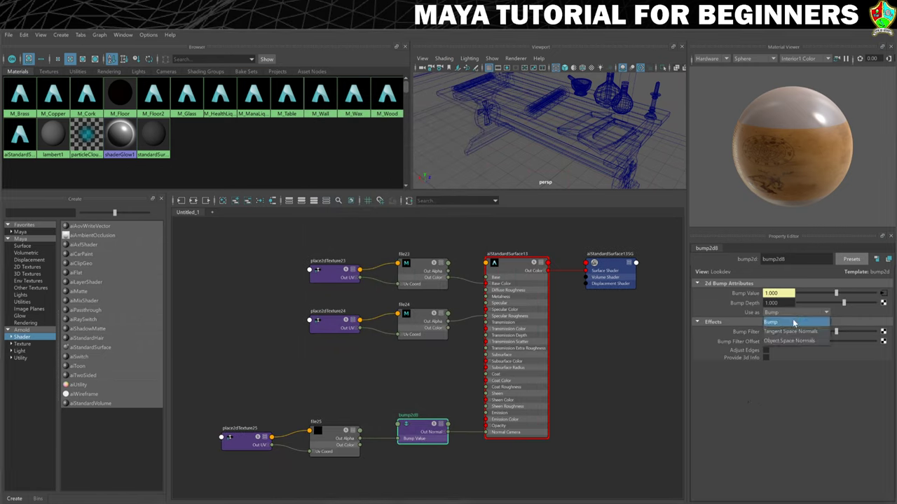
pyautogui.click(793, 334)
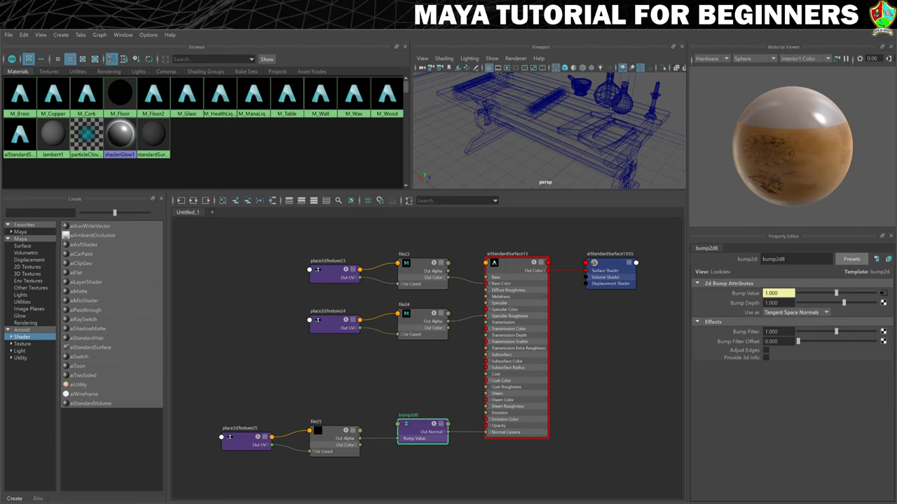
# Load T_Scroll_N.png into the file node feeding the bump value
pyautogui.click(882, 297)
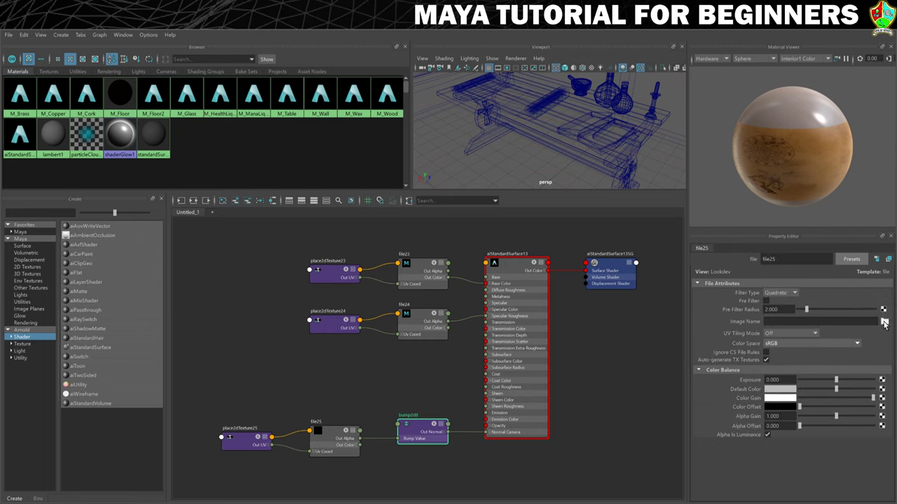
pyautogui.click(884, 321)
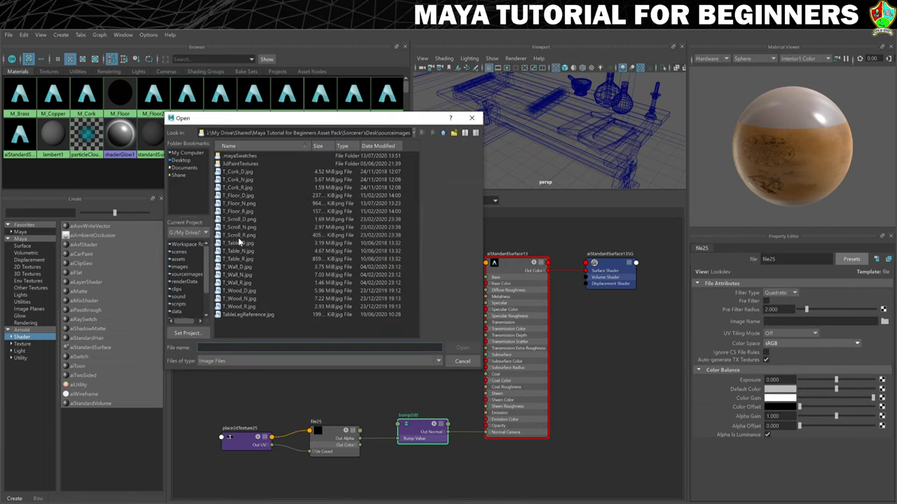
pyautogui.click(240, 227)
pyautogui.click(459, 348)
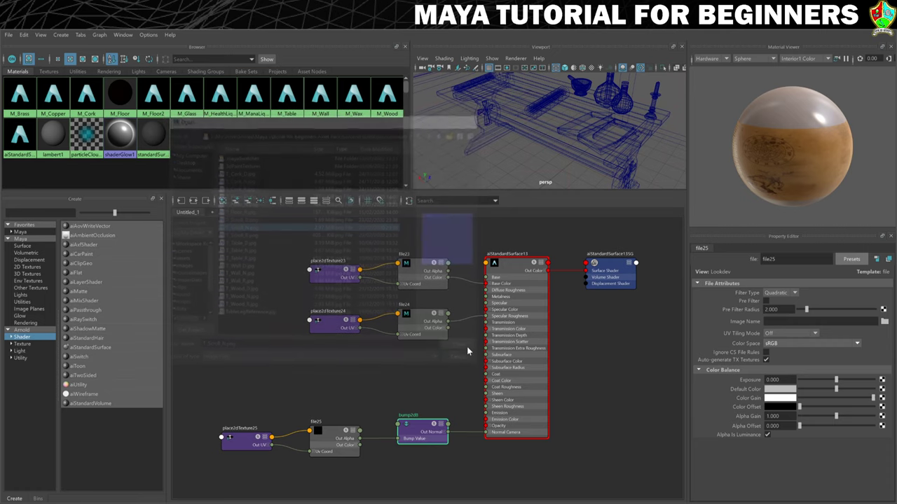
# Rename the new material M_Scroll and assign it to the scroll on the table in the shaded viewport
pyautogui.press('5')
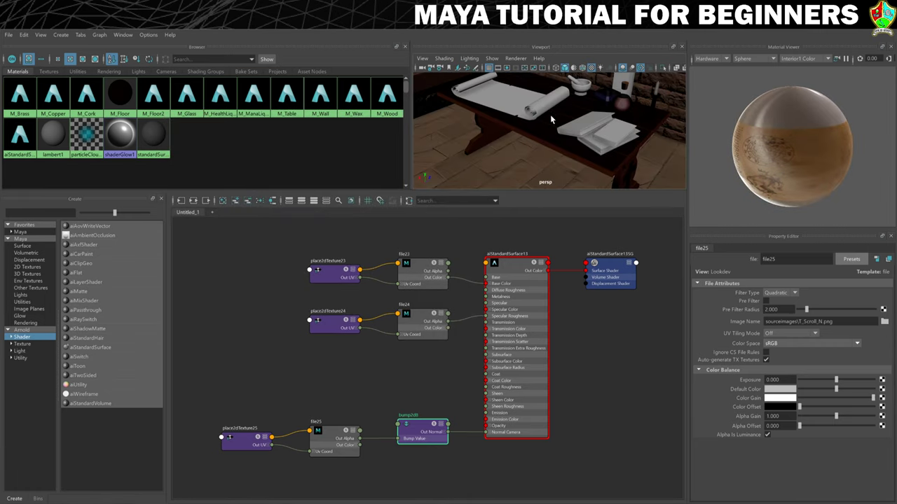
pyautogui.keyDown('alt'); pyautogui.moveTo(550, 115); pyautogui.dragTo(558, 135, button='middle'); pyautogui.keyUp('alt')
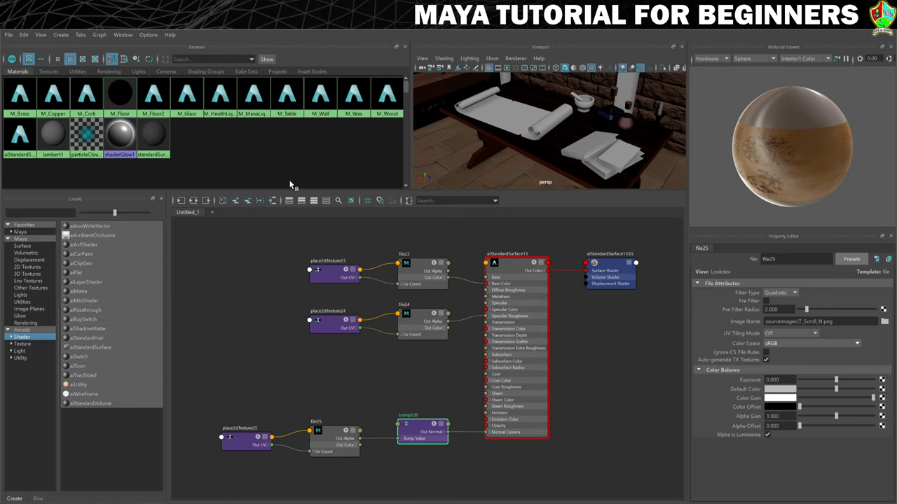
pyautogui.click(21, 143)
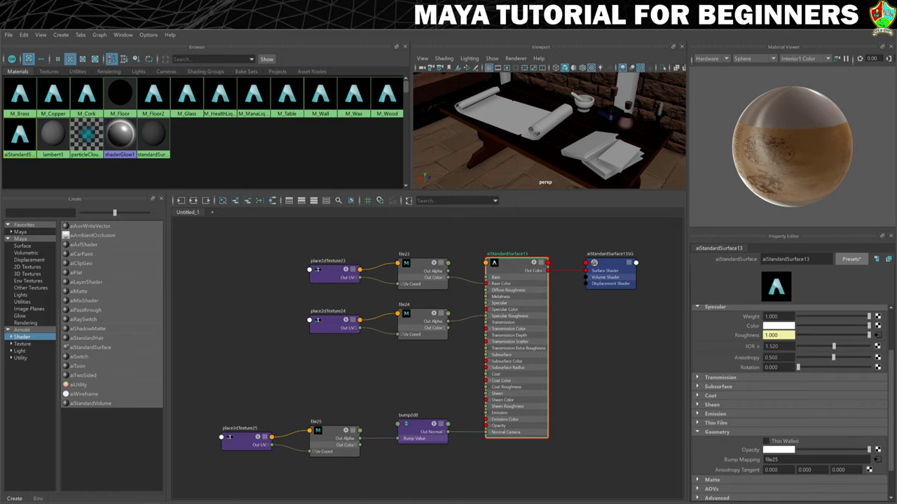
pyautogui.moveTo(815, 260); pyautogui.dragTo(736, 232)
pyautogui.write('M_Scroll')
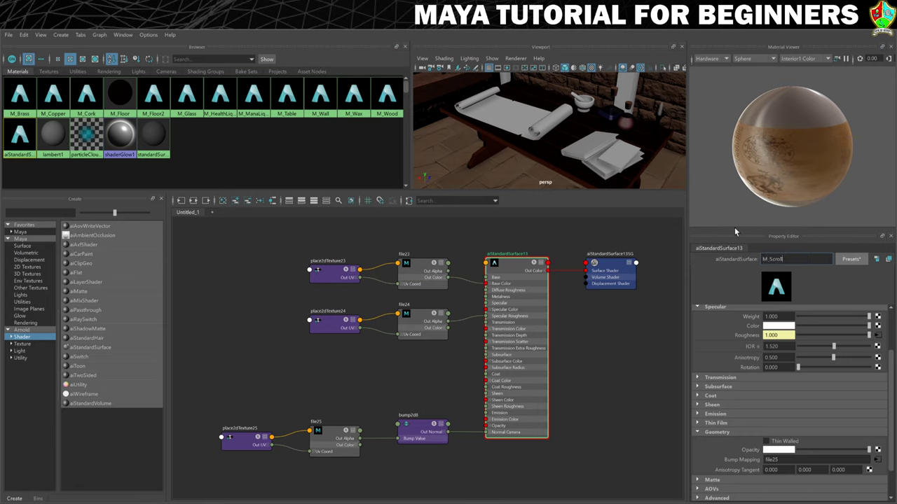
pyautogui.press('Return')
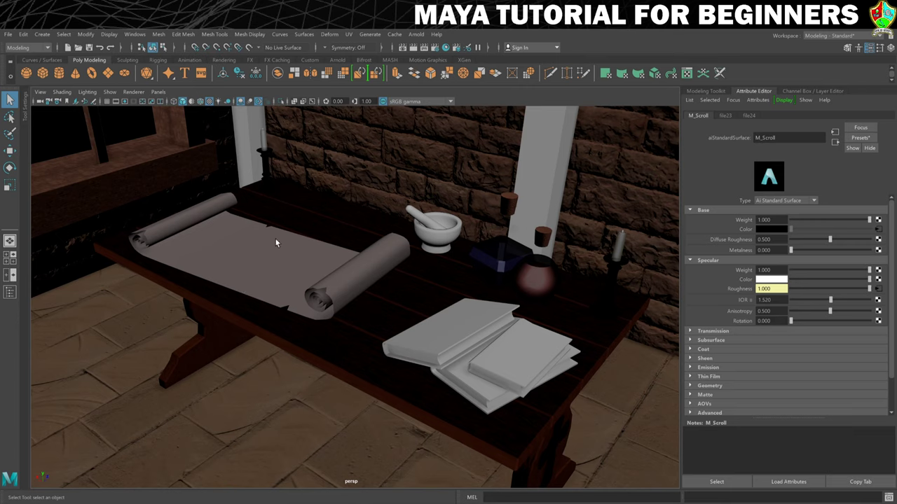
# Switch to the UV Editing workspace and select the scroll on the table
pyautogui.click(812, 36)
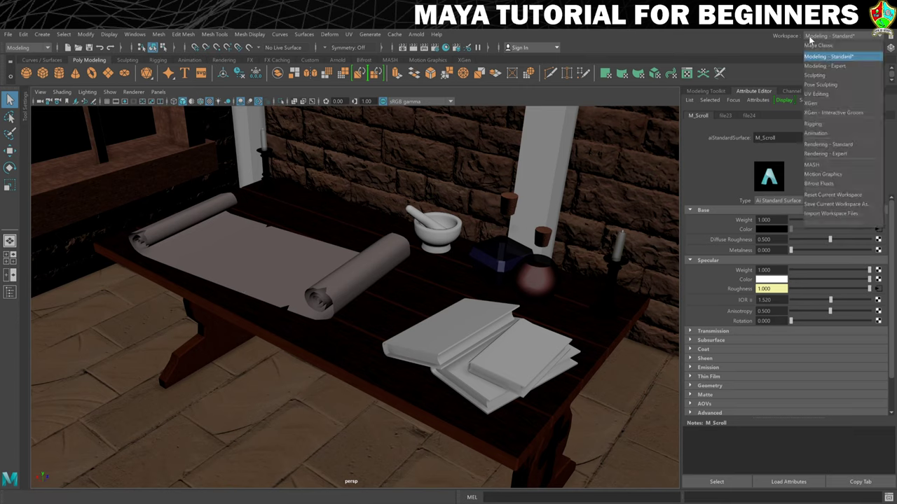
pyautogui.click(825, 94)
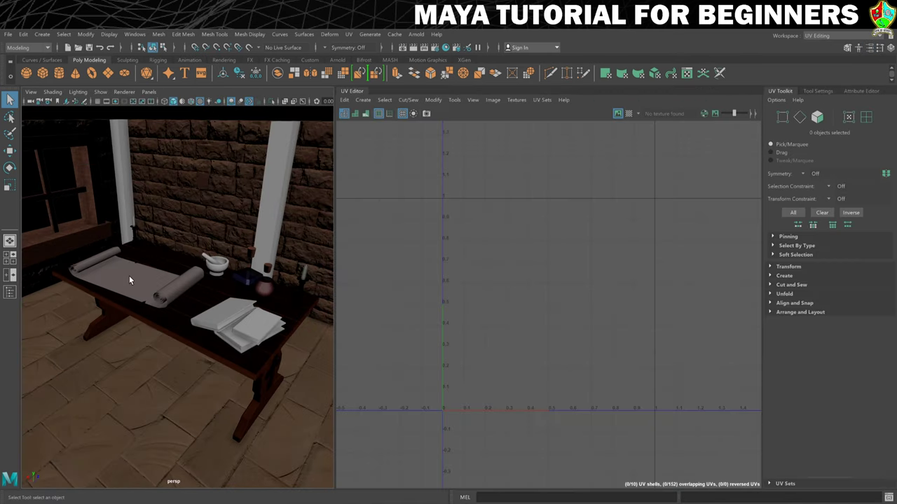
pyautogui.click(129, 277)
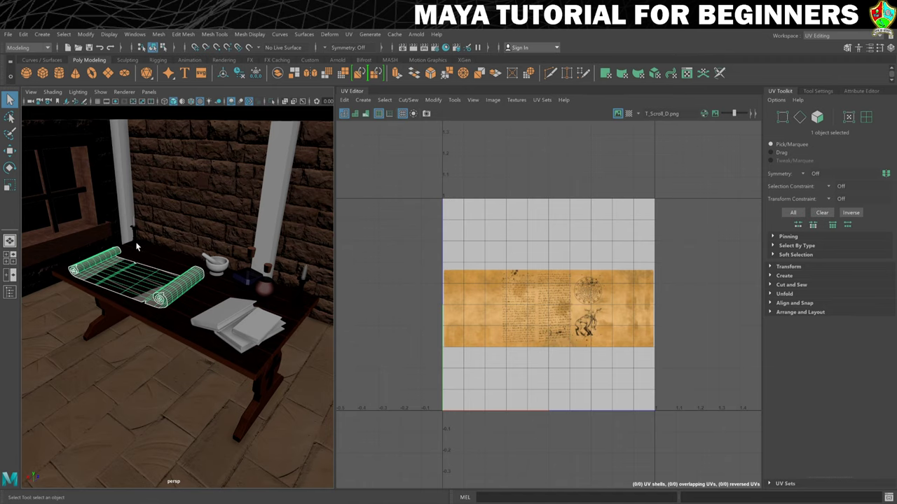
# Create UVs for the scroll with the Automatic projection and check the shells in shaded UV display
pyautogui.scroll(1, 133, 254)
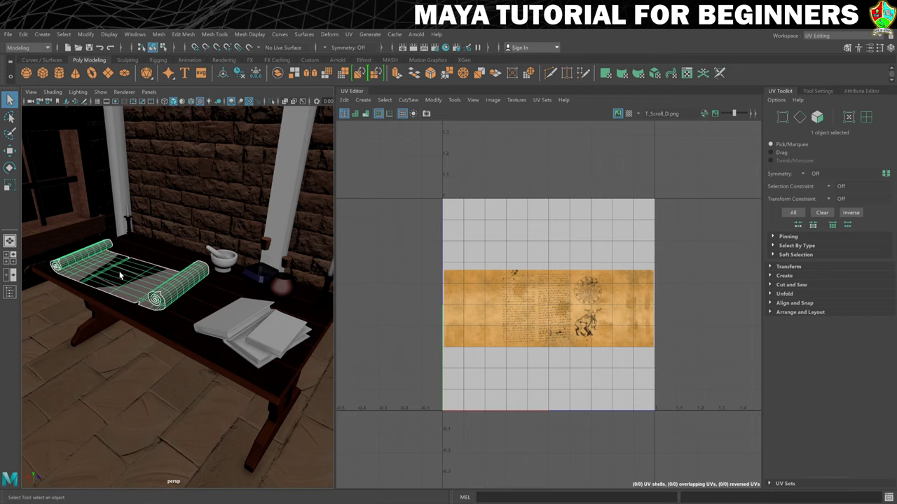
pyautogui.click(348, 35)
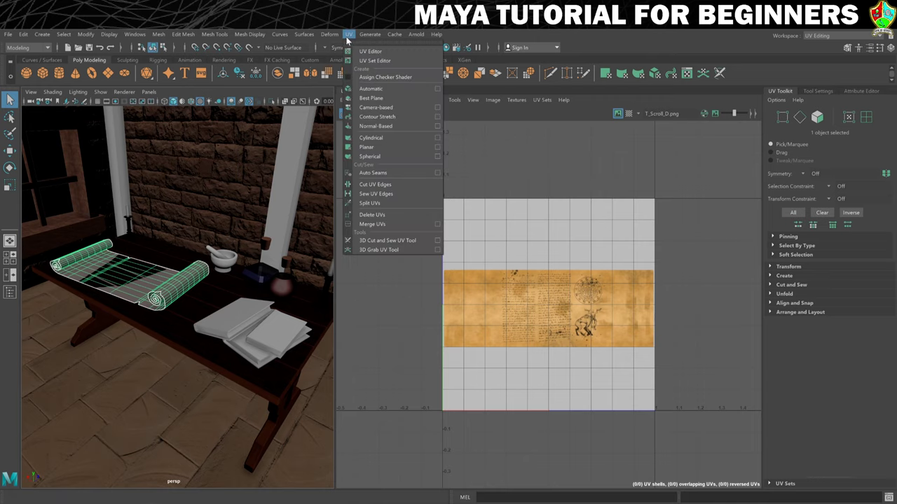
pyautogui.click(371, 89)
pyautogui.scroll(3, 475, 248)
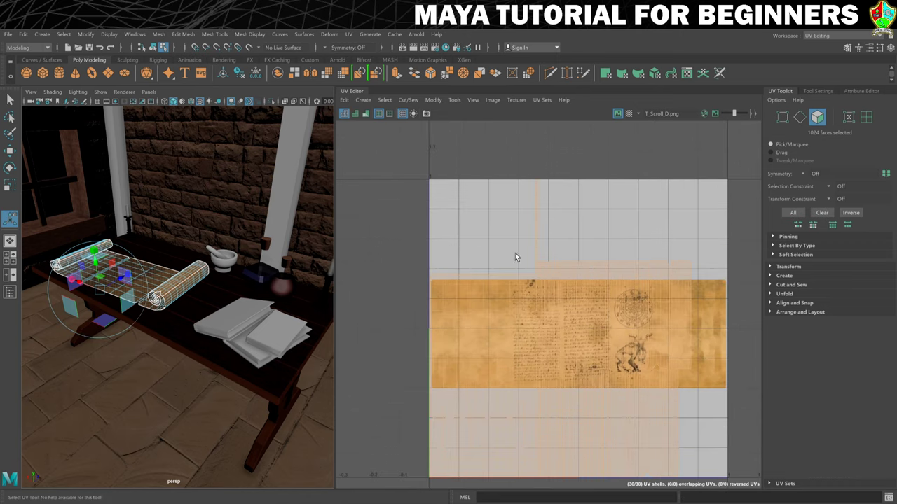
pyautogui.click(354, 113)
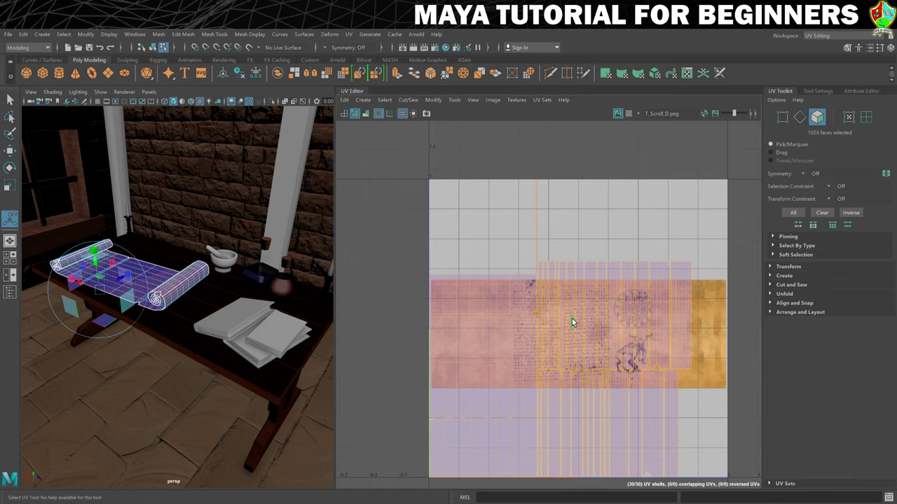
pyautogui.click(343, 113)
# Select all the scroll's UV edges and join the shells with Move and Sew
pyautogui.moveTo(555, 289); pyautogui.dragTo(552, 264, button='right')
pyautogui.scroll(-3, 550, 262)
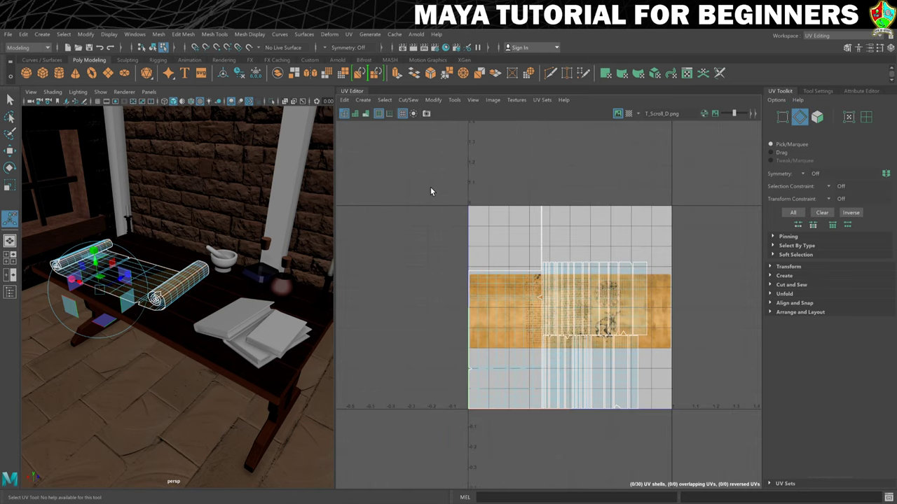
pyautogui.moveTo(441, 206); pyautogui.dragTo(696, 449)
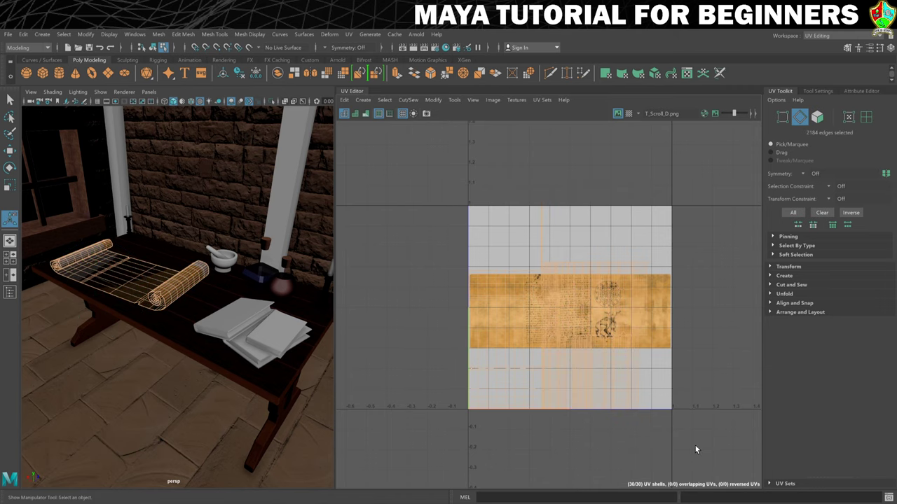
pyautogui.click(408, 100)
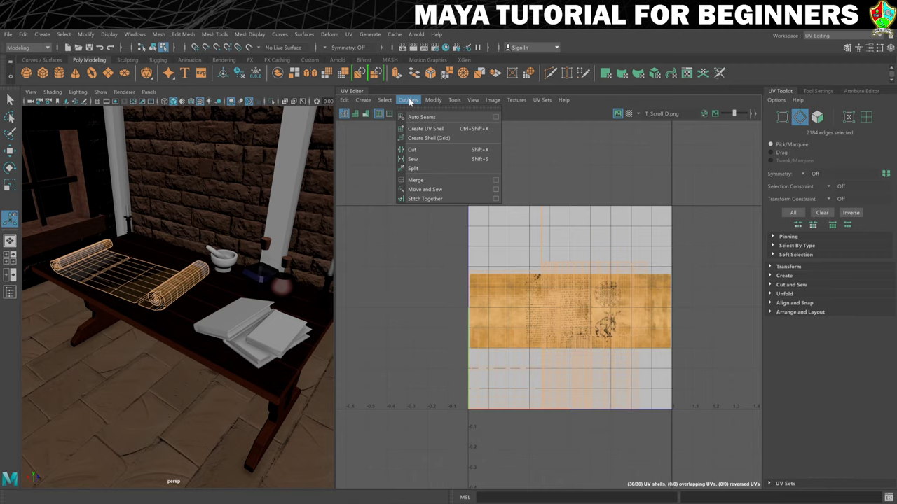
pyautogui.click(435, 190)
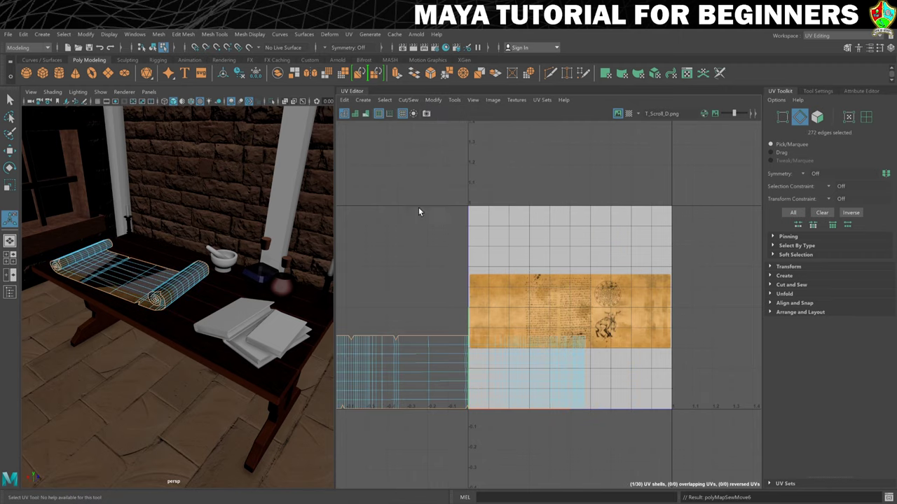
# Select the sewn scroll layout as a UV shell and move it so it is centred over the parchment image
pyautogui.keyDown('alt'); pyautogui.moveTo(382, 254); pyautogui.dragTo(476, 181, button='middle'); pyautogui.keyUp('alt')
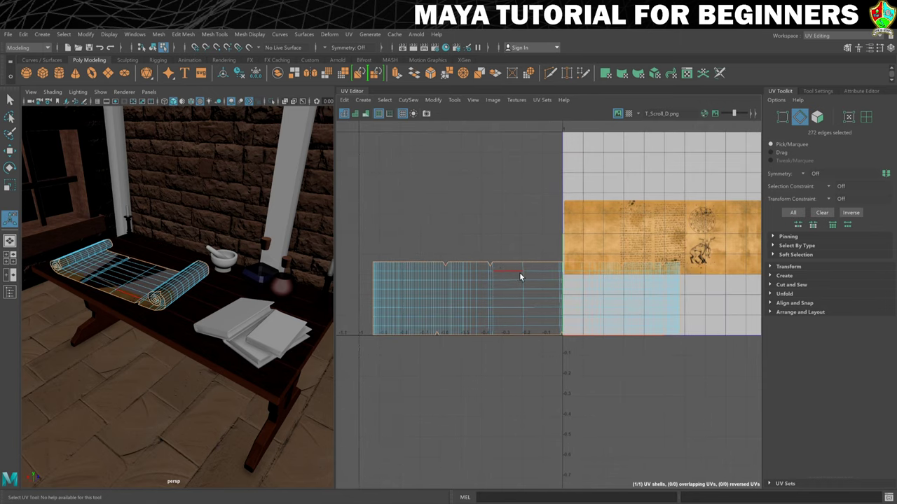
pyautogui.scroll(2, 519, 275)
pyautogui.moveTo(519, 280); pyautogui.dragTo(545, 300, button='right')
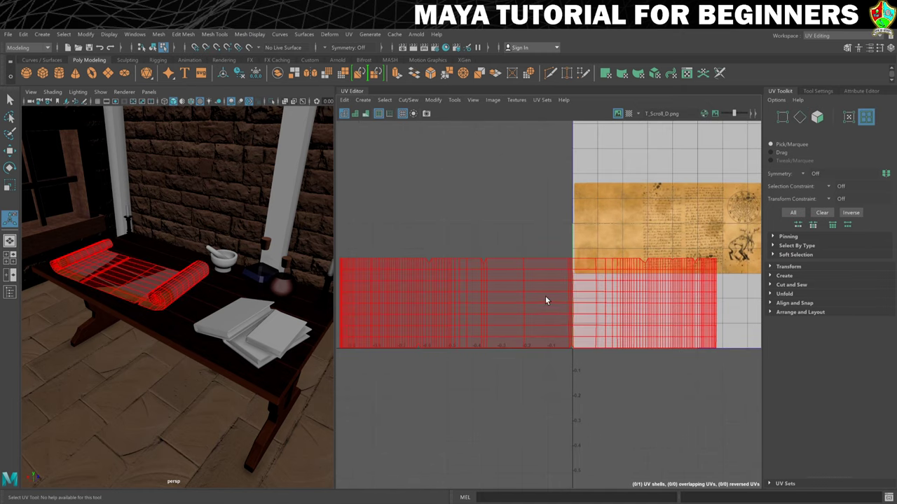
pyautogui.click(546, 297)
pyautogui.scroll(1, 553, 299)
pyautogui.keyDown('alt'); pyautogui.moveTo(552, 298); pyautogui.dragTo(476, 326, button='middle'); pyautogui.keyUp('alt')
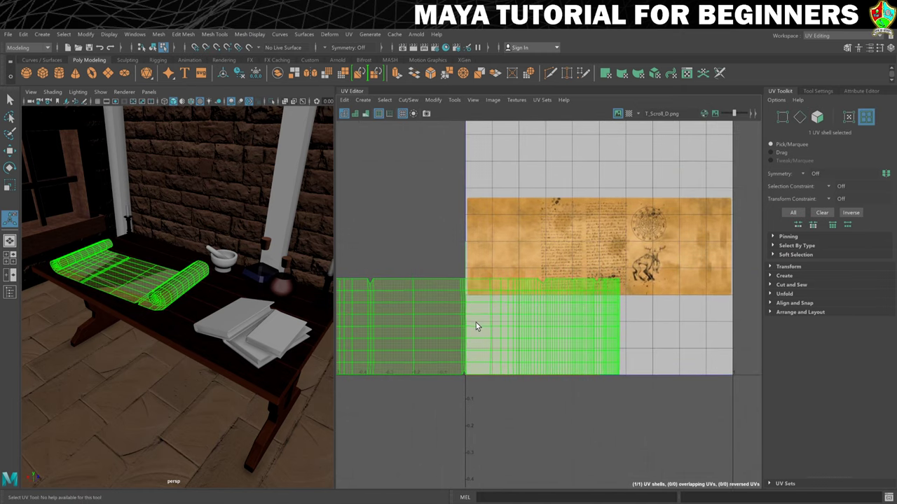
pyautogui.press('w')
pyautogui.moveTo(414, 326); pyautogui.dragTo(601, 250)
pyautogui.keyDown('alt'); pyautogui.moveTo(601, 250); pyautogui.dragTo(533, 267, button='middle'); pyautogui.keyUp('alt')
# Scale the UV shell to fit the parchment image, narrowing it to the image's width and matching its height
pyautogui.press('r')
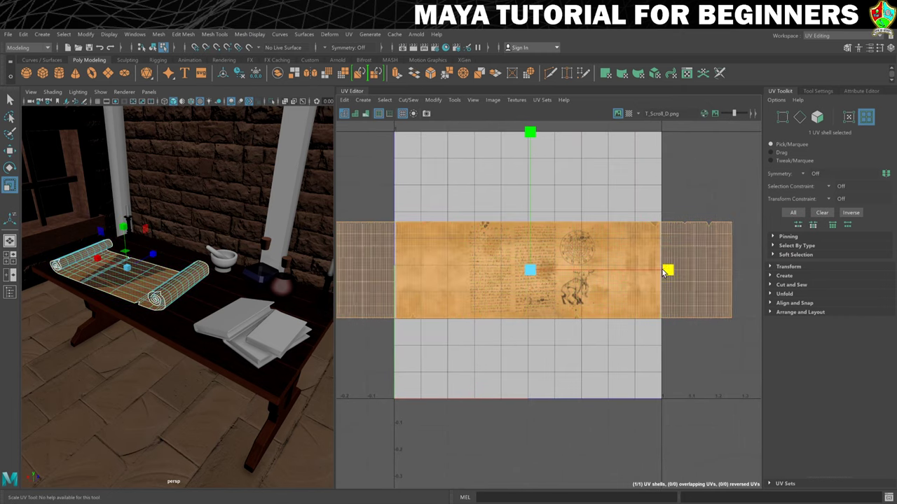
pyautogui.moveTo(670, 269); pyautogui.dragTo(620, 276)
pyautogui.press('w')
pyautogui.press('r')
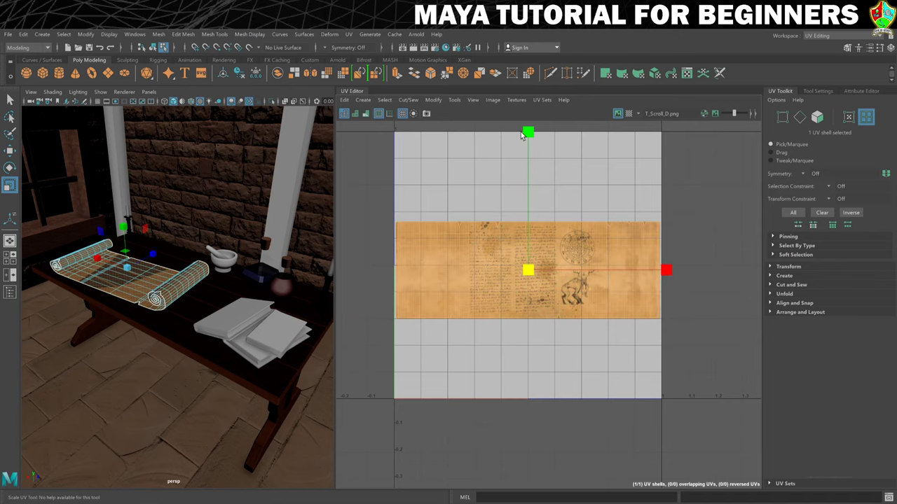
pyautogui.click(530, 133)
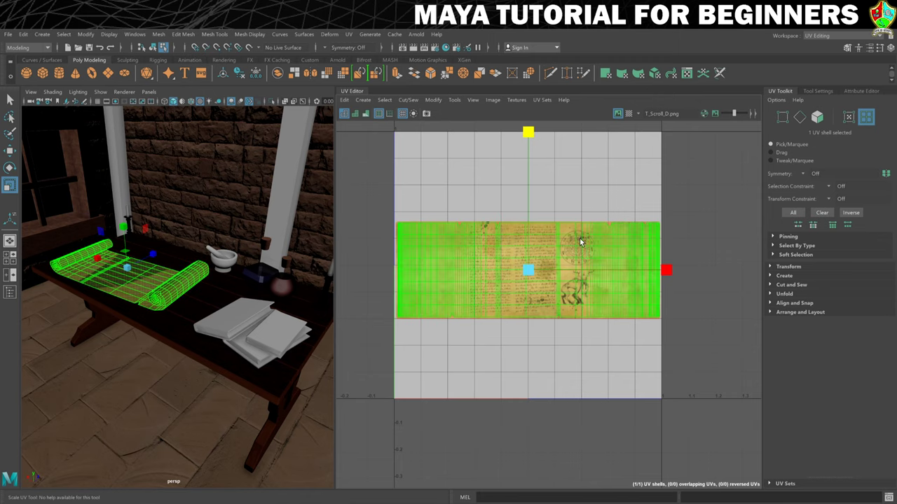
# Nudge the UV shell horizontally to line up its ends with the edges of the parchment image
pyautogui.scroll(2, 592, 258)
pyautogui.scroll(2, 592, 258)
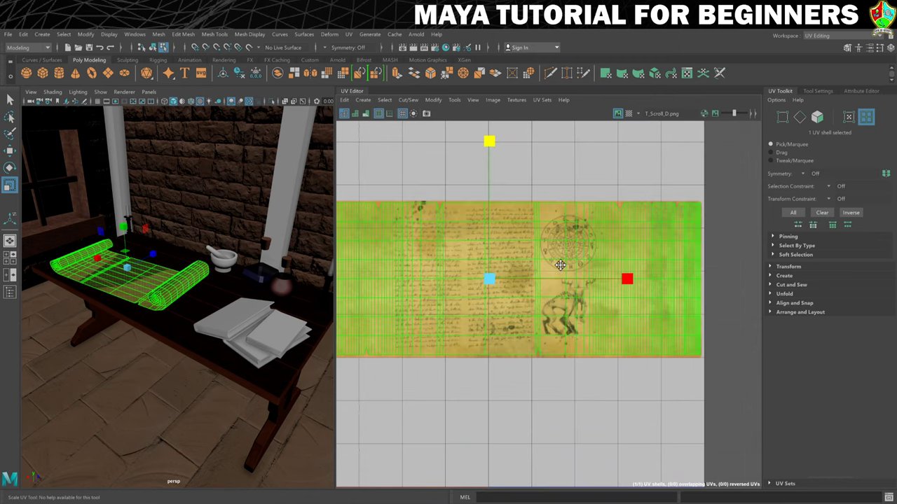
pyautogui.keyDown('alt'); pyautogui.moveTo(565, 262); pyautogui.dragTo(593, 258, button='middle'); pyautogui.keyUp('alt')
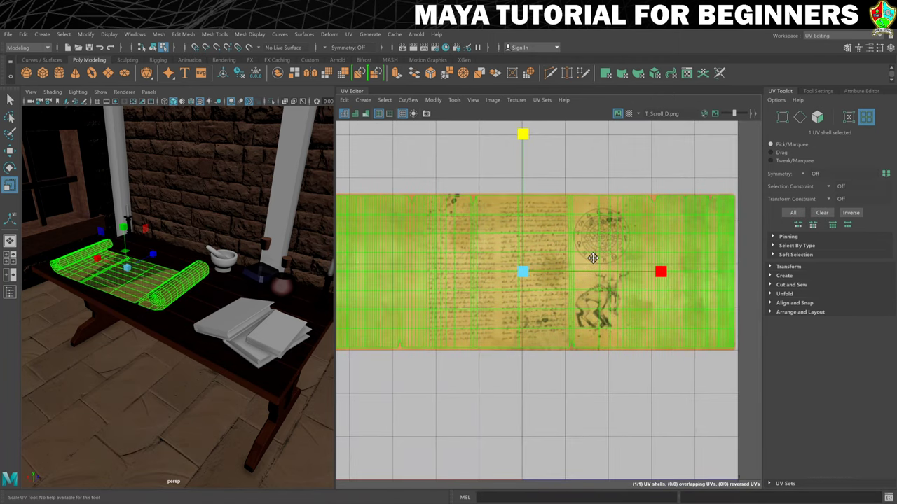
pyautogui.press('w')
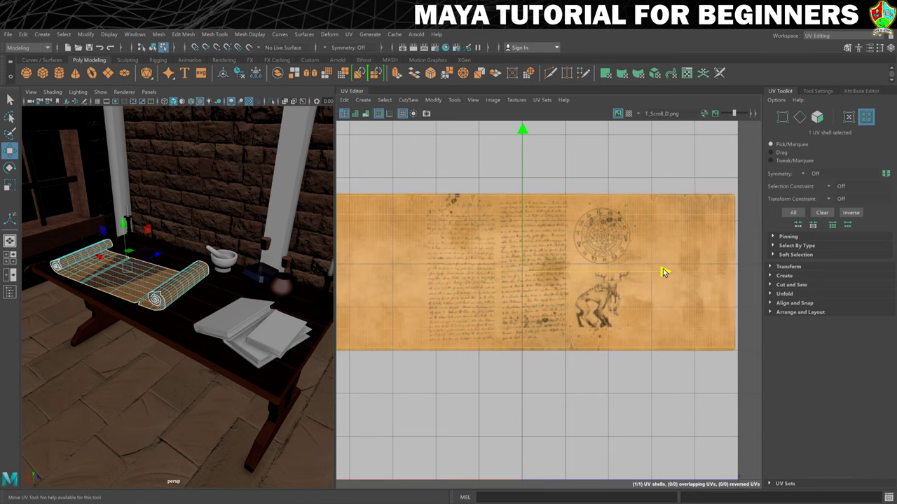
pyautogui.moveTo(663, 269); pyautogui.dragTo(662, 269)
pyautogui.scroll(-3, 444, 250)
pyautogui.rightClick(489, 247)
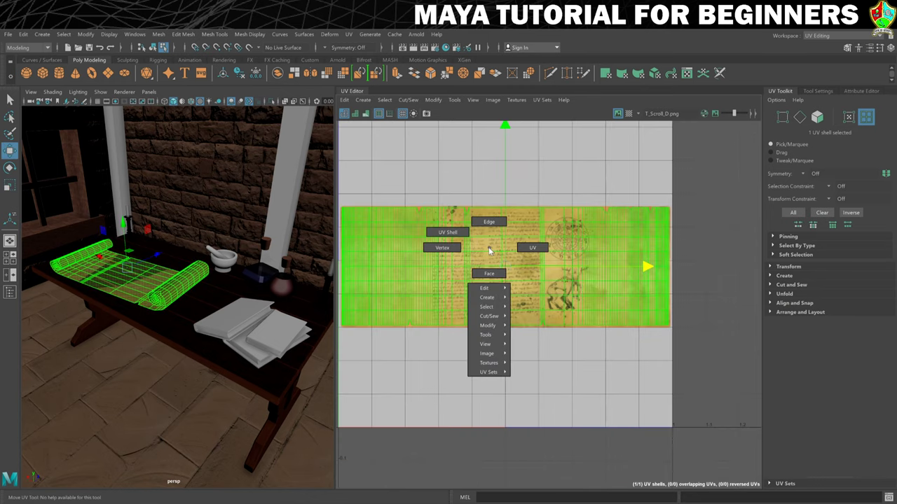
pyautogui.moveTo(489, 248); pyautogui.dragTo(468, 262, button='right')
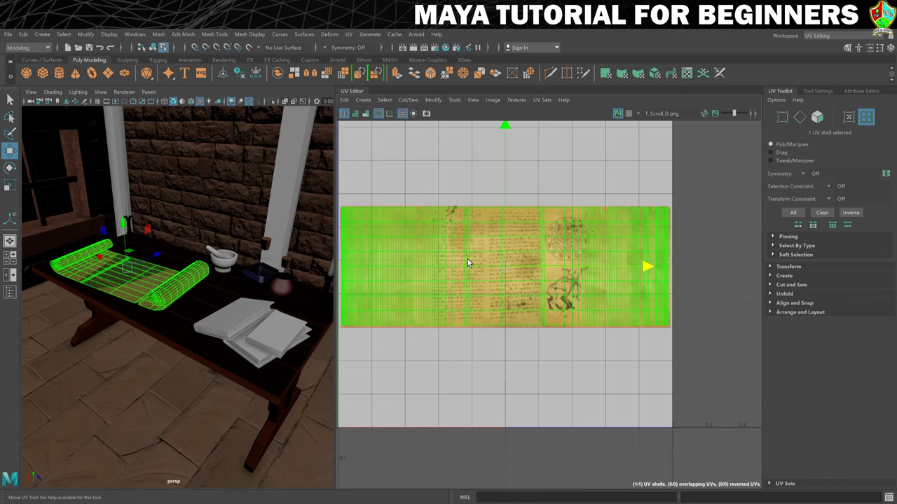
# Examine the writing and drawings on the scroll up close in the viewport with the scroll deselected
pyautogui.moveTo(123, 272); pyautogui.dragTo(168, 249, button='right')
pyautogui.press('f')
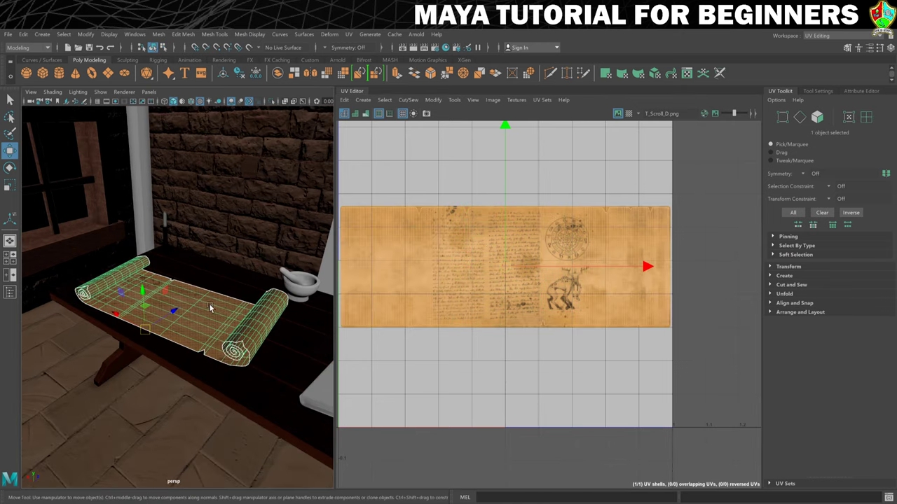
pyautogui.keyDown('alt'); pyautogui.moveTo(210, 305); pyautogui.dragTo(194, 285); pyautogui.keyUp('alt')
pyautogui.scroll(5, 191, 286)
pyautogui.click(206, 199)
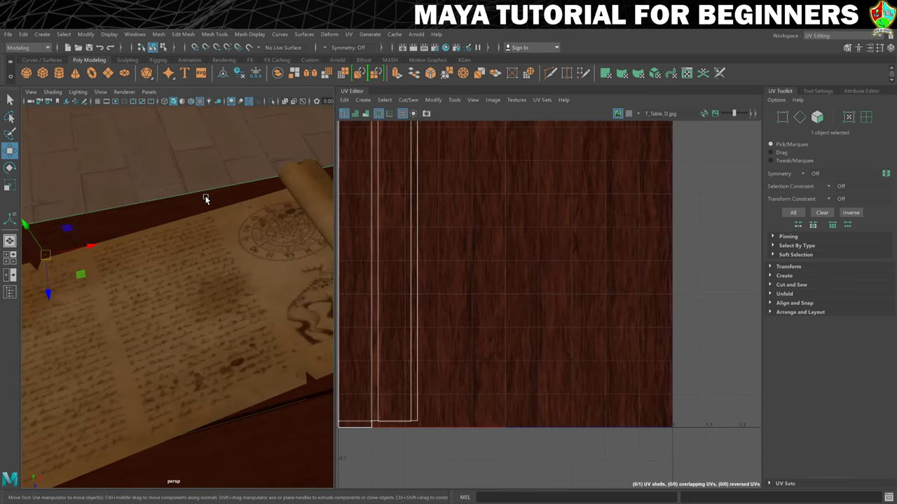
pyautogui.scroll(-3, 175, 282)
pyautogui.keyDown('alt'); pyautogui.moveTo(160, 299); pyautogui.dragTo(167, 281, button='middle'); pyautogui.keyUp('alt')
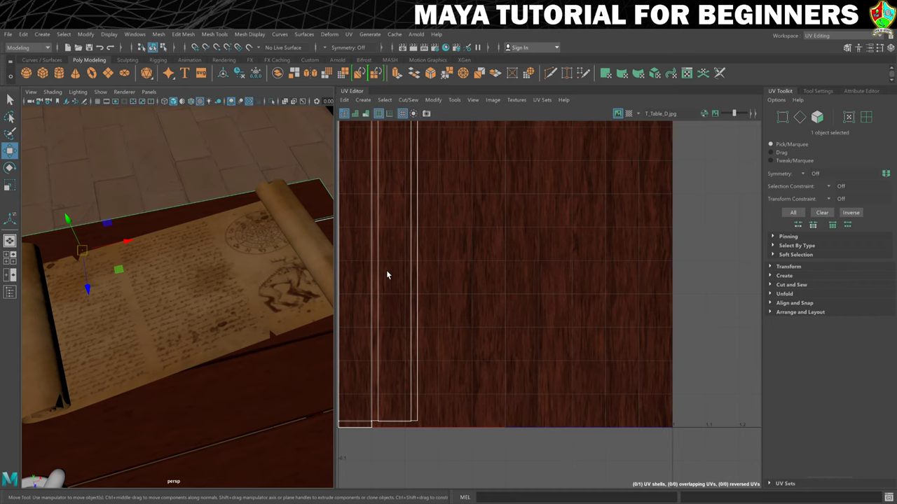
# Select the scroll's UV shell again and scale it wider horizontally so both ends extend past the UV tile
pyautogui.click(258, 271)
pyautogui.moveTo(458, 262); pyautogui.dragTo(421, 249, button='right')
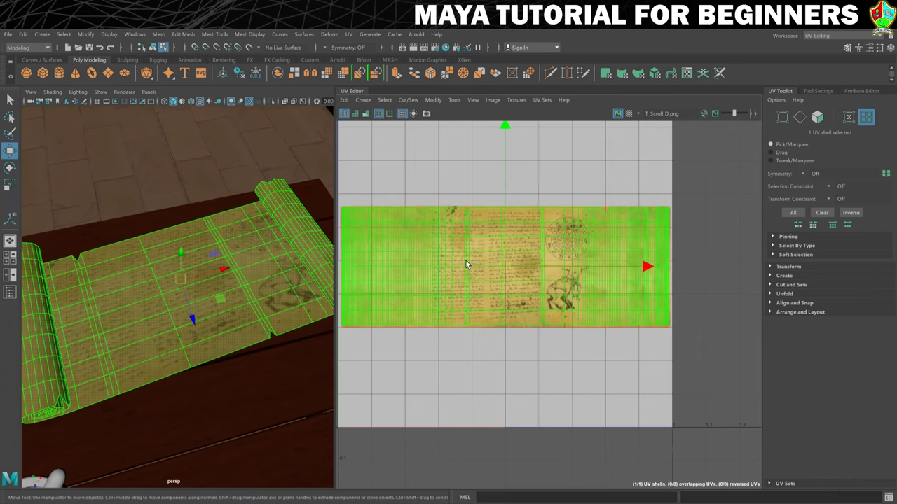
pyautogui.press('r')
pyautogui.moveTo(653, 268); pyautogui.dragTo(677, 266)
# Examine how the texture sits on the scroll's flat surface and rolled ends from several angles
pyautogui.rightClick(658, 231)
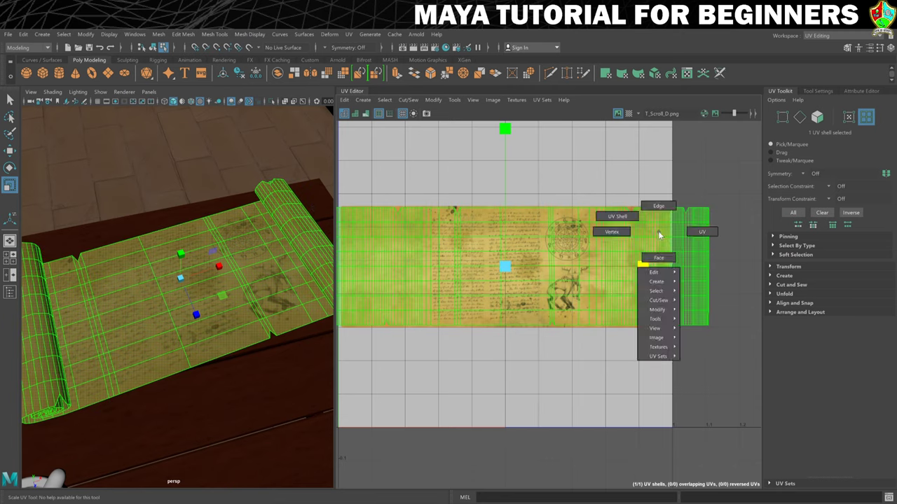
pyautogui.click(654, 211)
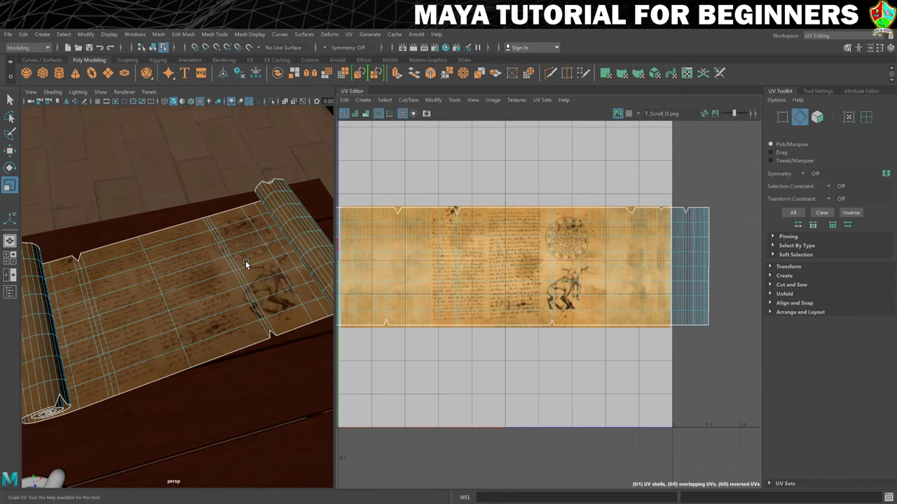
pyautogui.scroll(2, 94, 349)
pyautogui.moveTo(134, 269); pyautogui.dragTo(167, 250, button='right')
pyautogui.click(107, 216)
pyautogui.scroll(2, 62, 307)
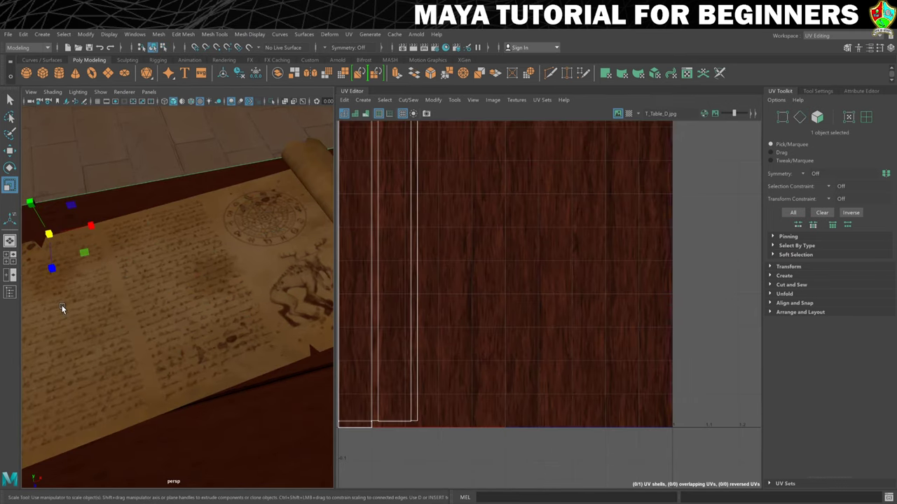
pyautogui.keyDown('alt'); pyautogui.moveTo(61, 307); pyautogui.dragTo(195, 213, button='middle'); pyautogui.keyUp('alt')
pyautogui.keyDown('alt'); pyautogui.moveTo(195, 214); pyautogui.dragTo(178, 276); pyautogui.keyUp('alt')
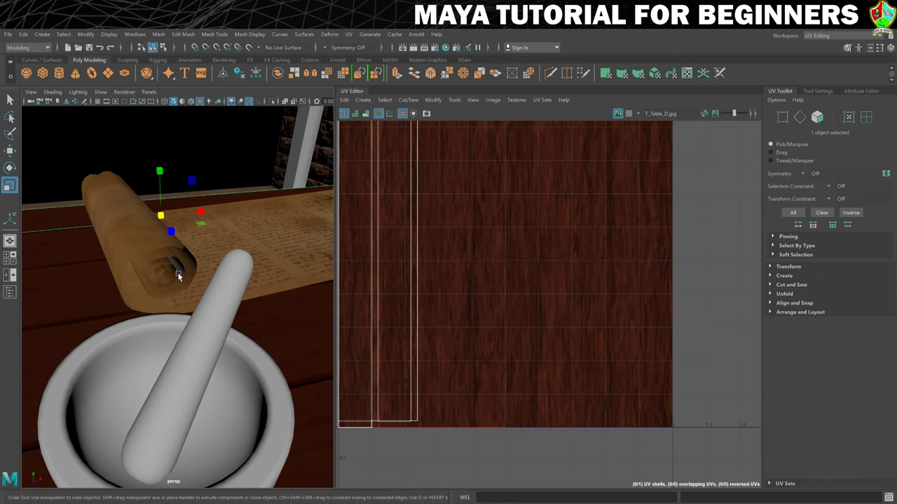
pyautogui.keyDown('alt'); pyautogui.moveTo(241, 241); pyautogui.dragTo(133, 265, button='middle'); pyautogui.keyUp('alt')
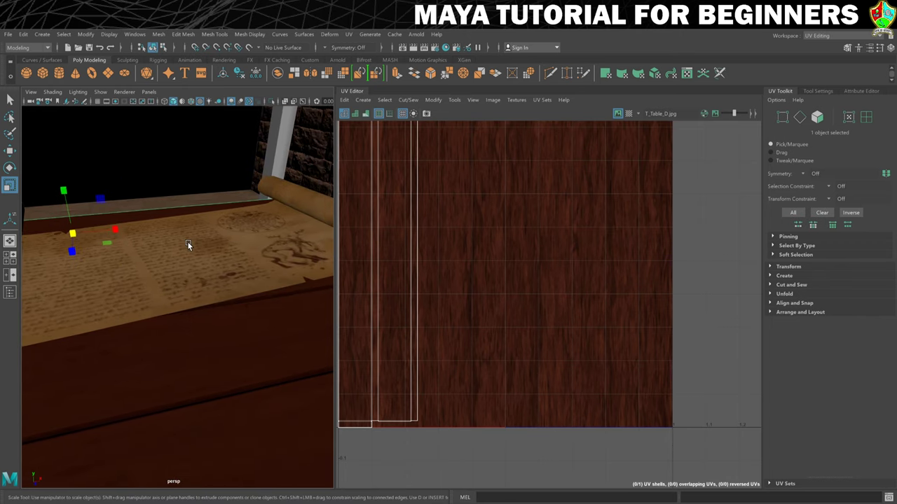
pyautogui.keyDown('alt'); pyautogui.moveTo(187, 243); pyautogui.dragTo(183, 251); pyautogui.keyUp('alt')
# Select the scroll again and switch it to face selection
pyautogui.click(182, 249)
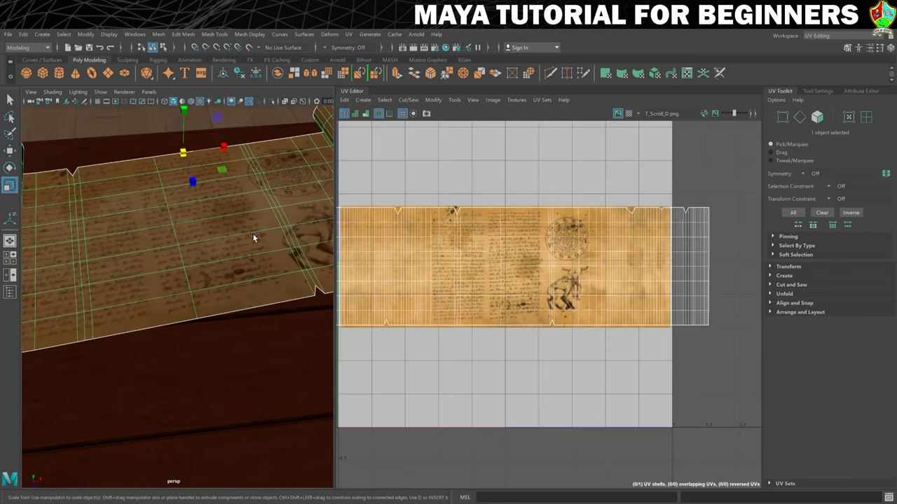
pyautogui.scroll(-5, 253, 234)
pyautogui.rightClick(155, 220)
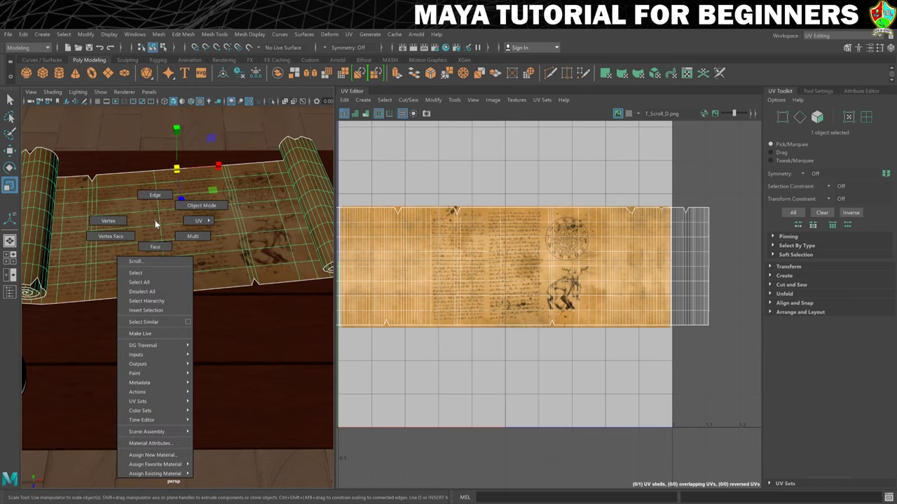
pyautogui.click(155, 247)
# Try to select a whole strip of faces across the scroll's flat section as a loop
pyautogui.click(168, 244)
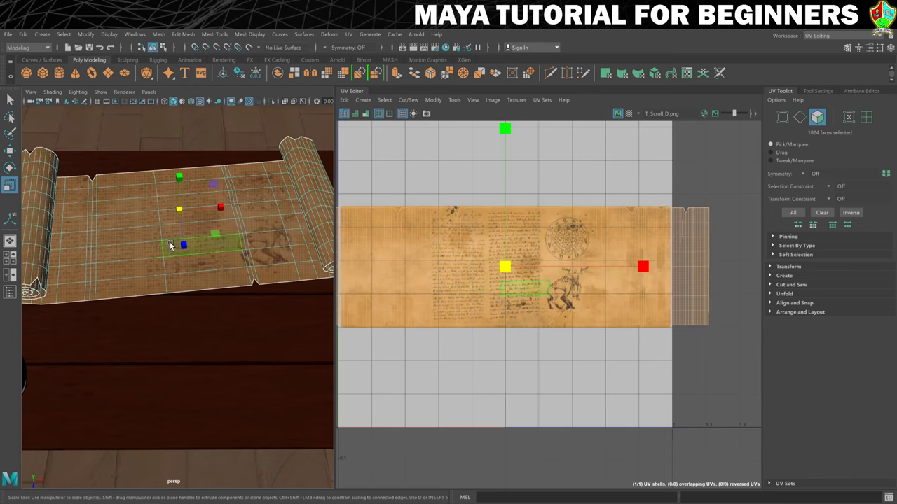
pyautogui.click(173, 232)
pyautogui.click(188, 282)
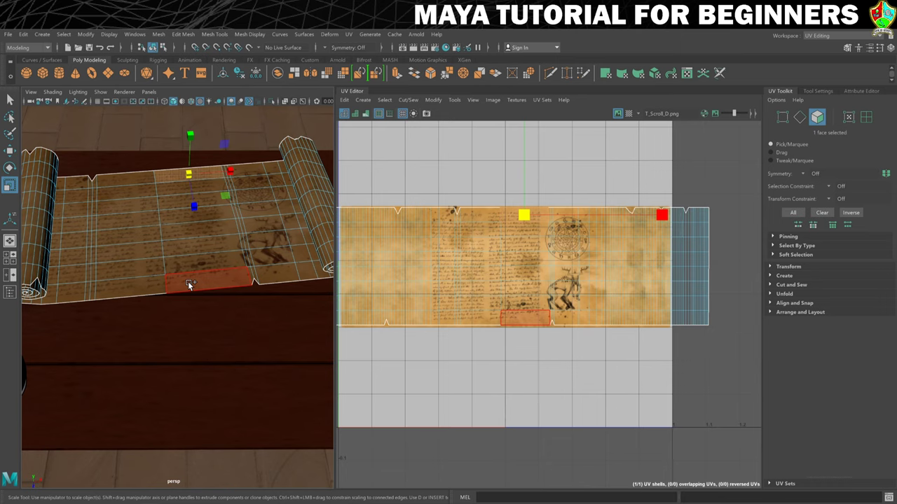
pyautogui.keyDown('shift'); pyautogui.click(188, 281); pyautogui.keyUp('shift')
pyautogui.keyDown('shift'); pyautogui.doubleClick(201, 281); pyautogui.keyUp('shift')
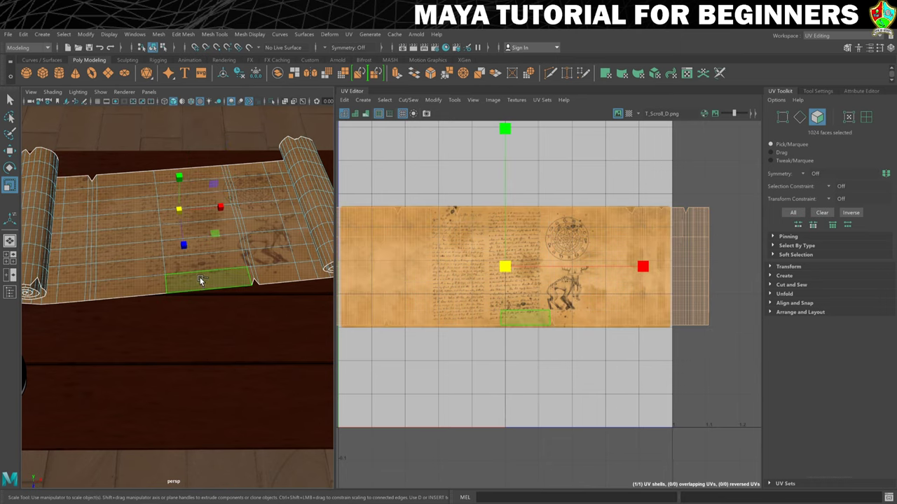
pyautogui.click(200, 277)
# Select the column of faces running across the middle of the scroll's flat section, from the back edge to the front edge
pyautogui.click(173, 176)
pyautogui.keyDown('shift'); pyautogui.click(177, 191); pyautogui.keyUp('shift')
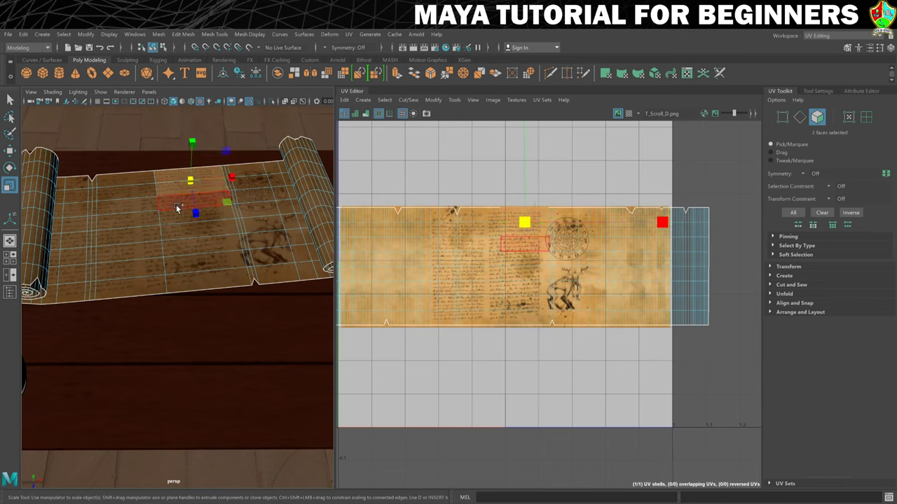
pyautogui.keyDown('shift'); pyautogui.click(175, 218); pyautogui.keyUp('shift')
pyautogui.keyDown('shift'); pyautogui.click(174, 232); pyautogui.keyUp('shift')
pyautogui.keyDown('shift'); pyautogui.click(176, 253); pyautogui.keyUp('shift')
pyautogui.keyDown('shift'); pyautogui.click(190, 281); pyautogui.keyUp('shift')
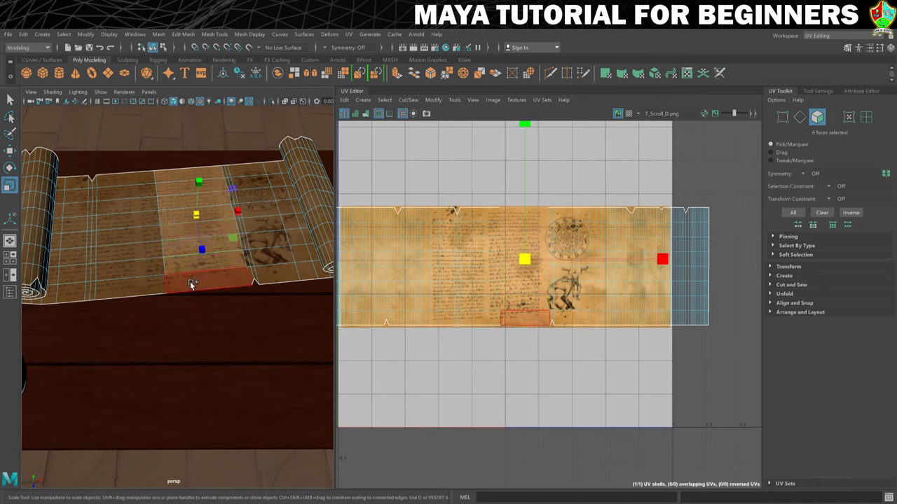
pyautogui.keyDown('shift'); pyautogui.click(191, 282); pyautogui.keyUp('shift')
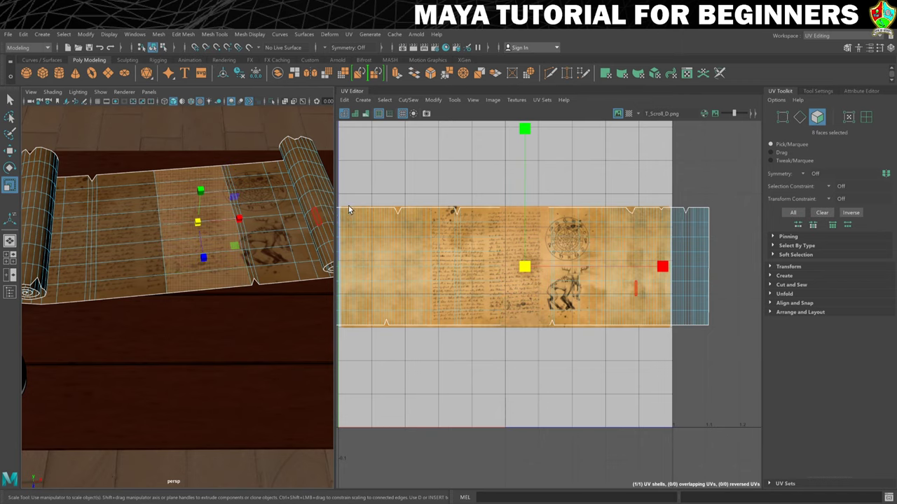
# Expand the face selection sideways until it covers the scroll's flat section between the two rolled ends
pyautogui.hotkey('shift', '.')
pyautogui.hotkey('shift', '.')
pyautogui.hotkey('shift', '.')
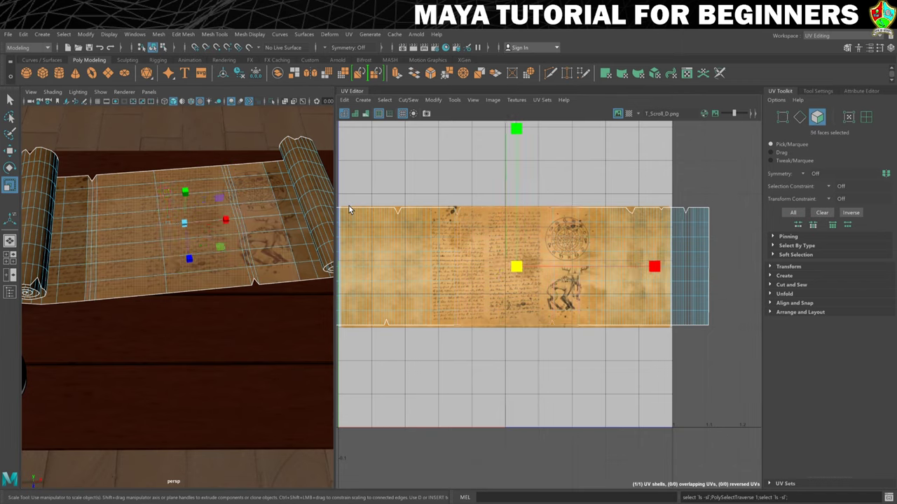
pyautogui.hotkey('shift', '.')
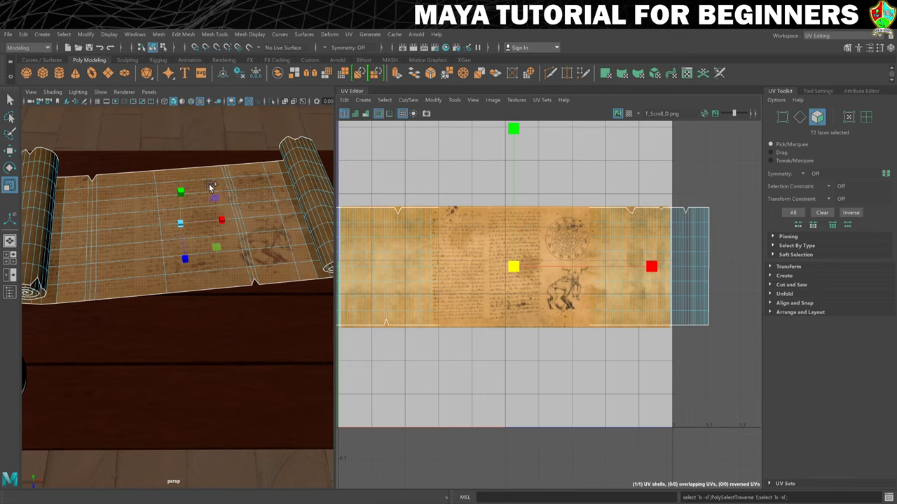
# Apply a planar UV projection from the Y axis to the selected faces, keeping the image width/height ratio
pyautogui.click(349, 35)
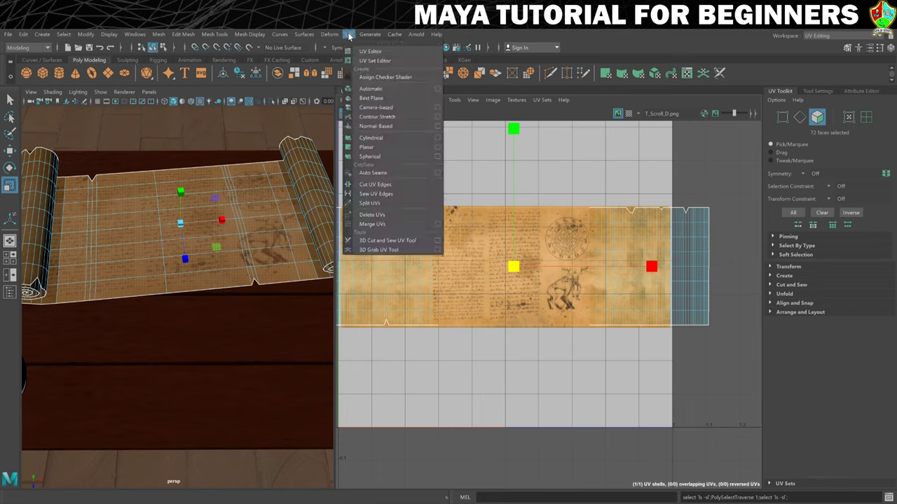
pyautogui.click(437, 147)
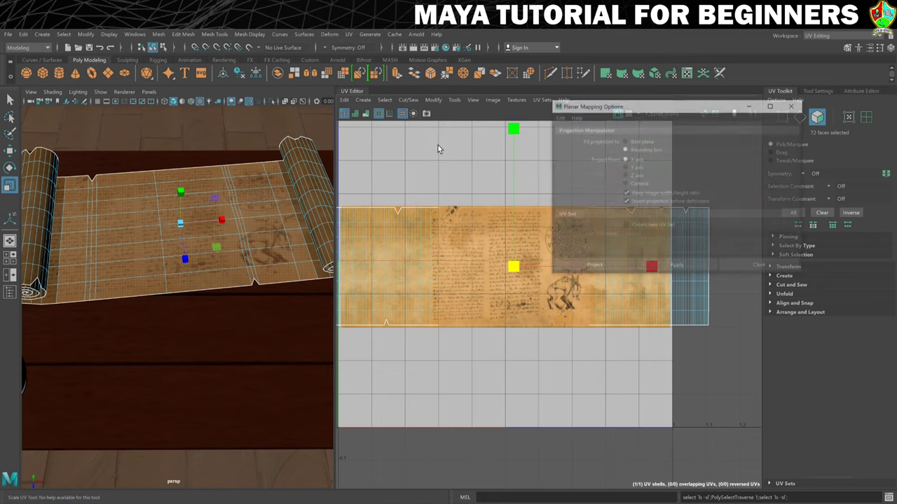
pyautogui.click(636, 167)
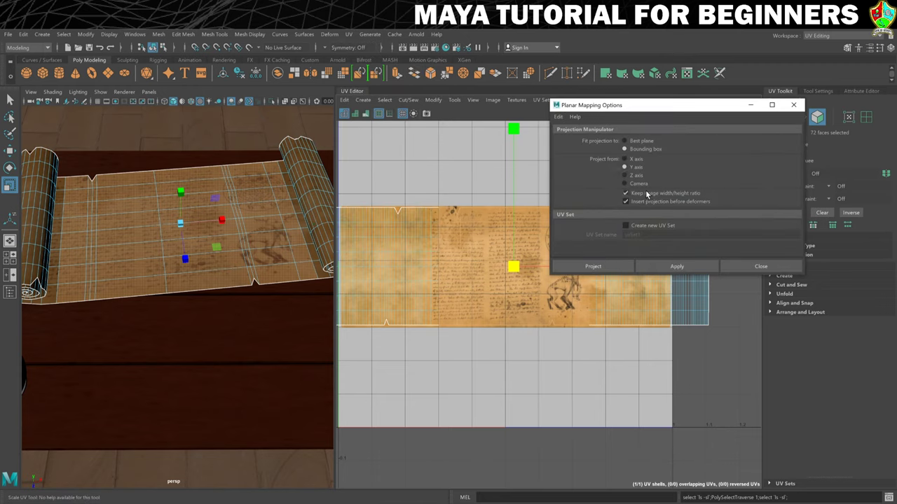
pyautogui.click(593, 266)
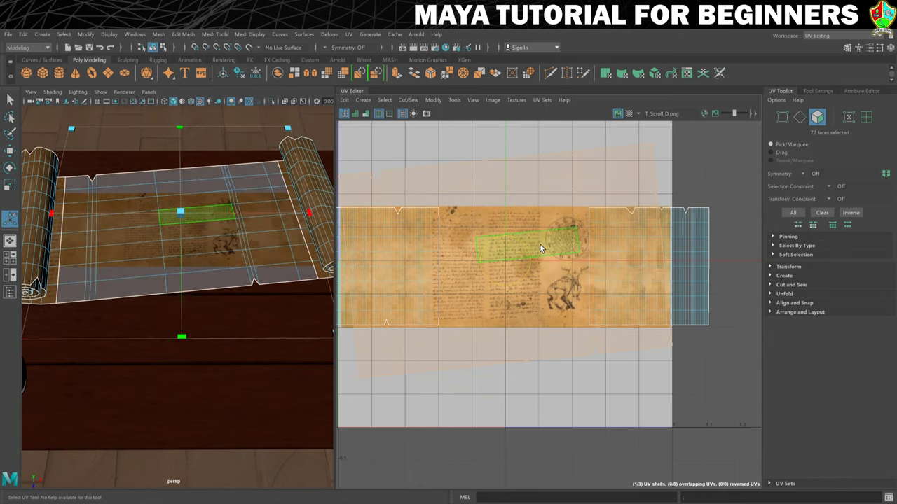
# Rotate the flat section's projected UV shell until its edges run straight with the UV grid
pyautogui.press('w')
pyautogui.press('e')
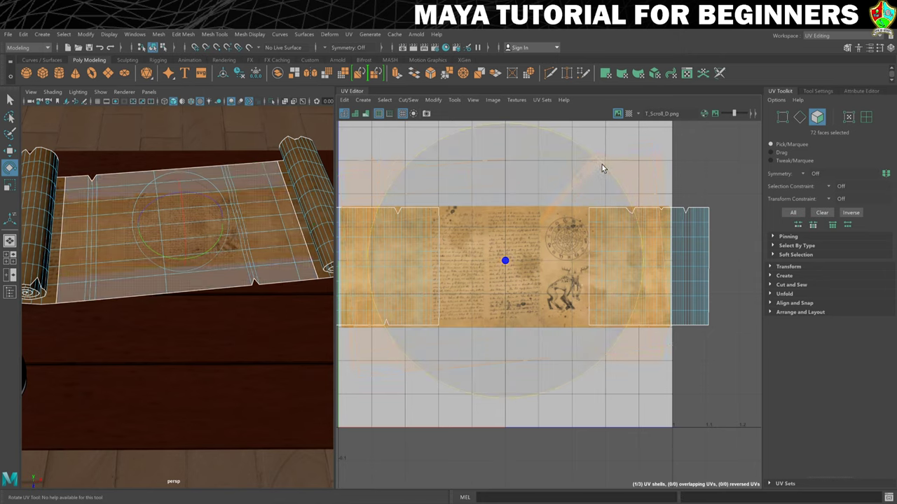
pyautogui.press('w')
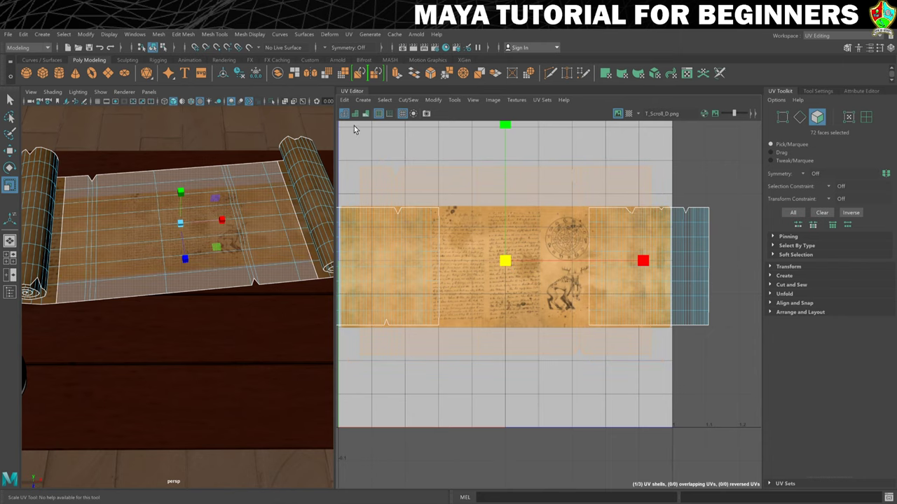
# Turn on shaded UV display, then scale and move the flat section's shell to fit the height of the parchment image
pyautogui.click(354, 114)
pyautogui.moveTo(505, 261); pyautogui.dragTo(445, 272)
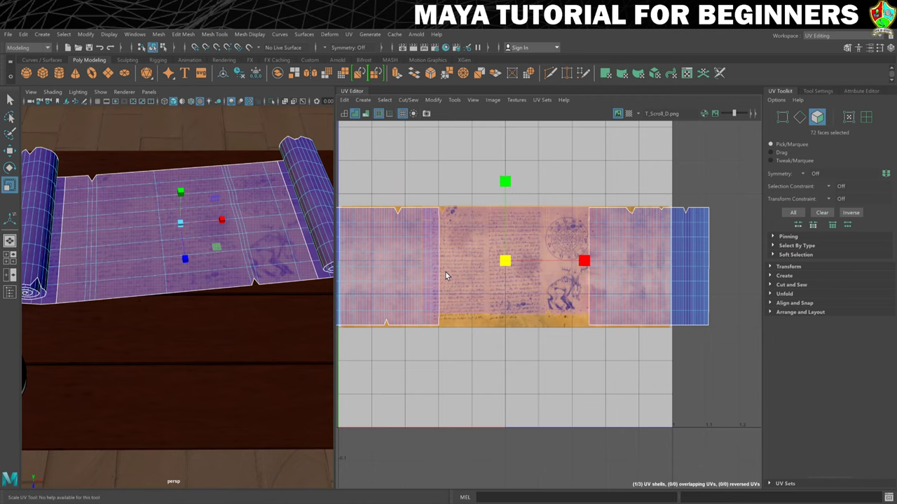
pyautogui.press('w')
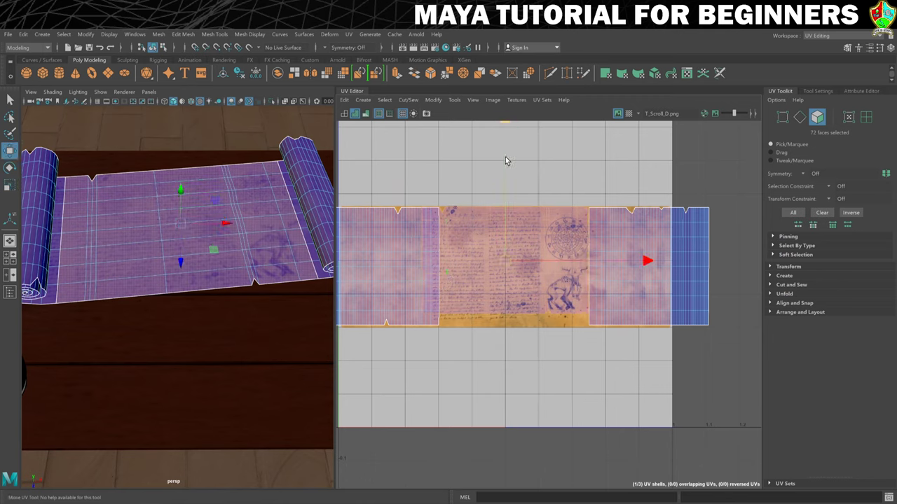
pyautogui.moveTo(505, 157); pyautogui.dragTo(500, 161)
pyautogui.press('r')
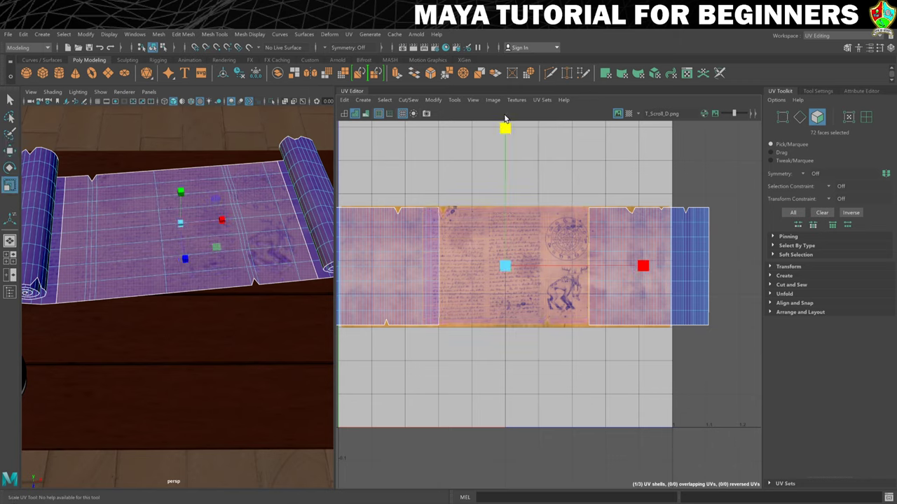
pyautogui.press('w')
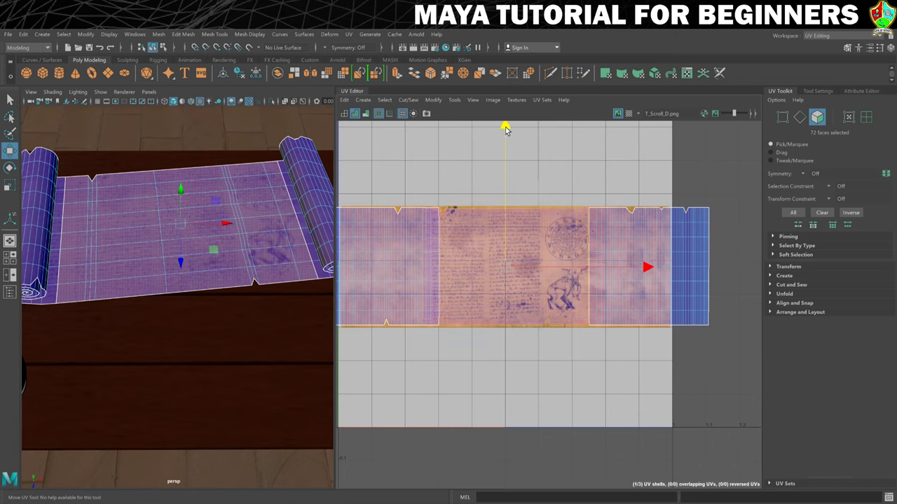
pyautogui.press('r')
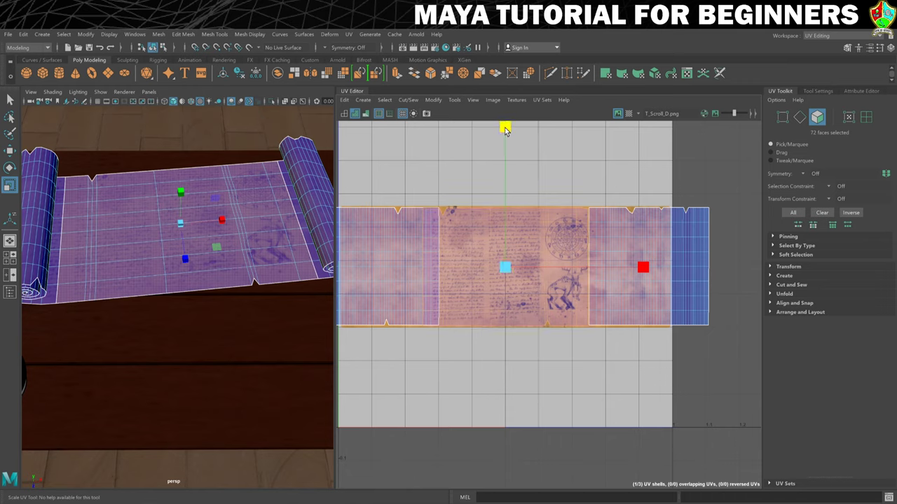
# Switch to UV shell selection and move the two rolled ends' shells outward, clear of the parchment image
pyautogui.moveTo(669, 242); pyautogui.dragTo(639, 228, button='right')
pyautogui.press('w')
pyautogui.moveTo(672, 265); pyautogui.dragTo(745, 267)
pyautogui.click(362, 260)
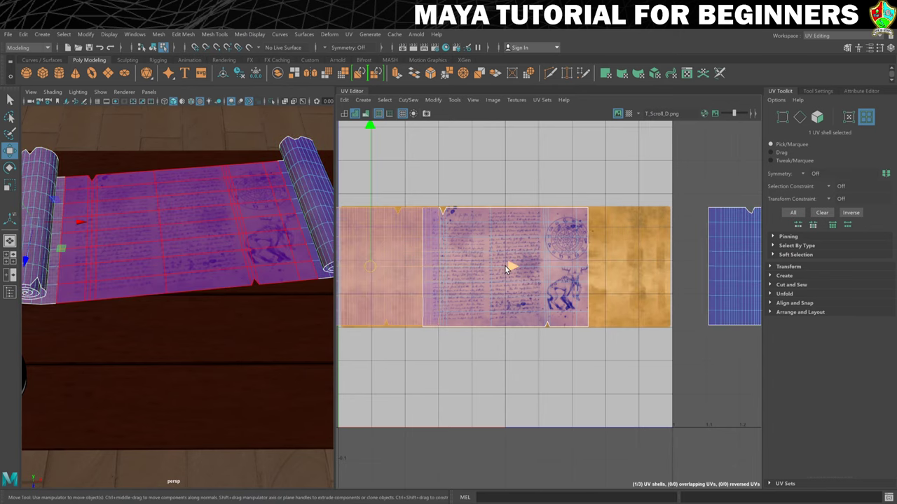
pyautogui.moveTo(490, 267); pyautogui.dragTo(391, 269)
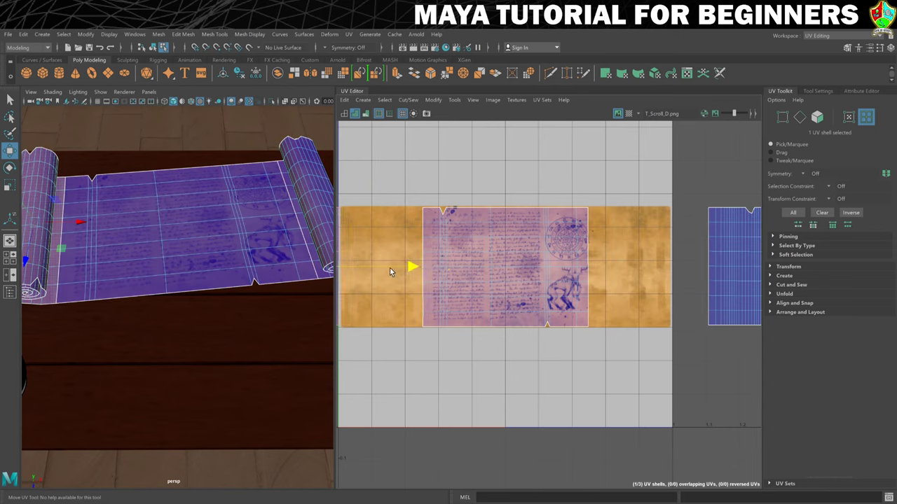
# Select the flat section's UV shell and shift it slightly right so it frames the text and drawings
pyautogui.click(540, 251)
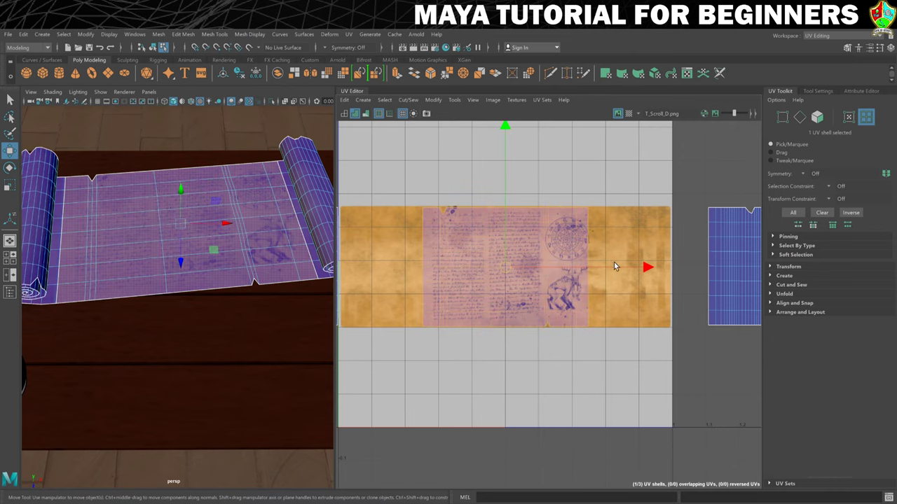
pyautogui.moveTo(646, 268); pyautogui.dragTo(653, 269)
pyautogui.click(580, 334)
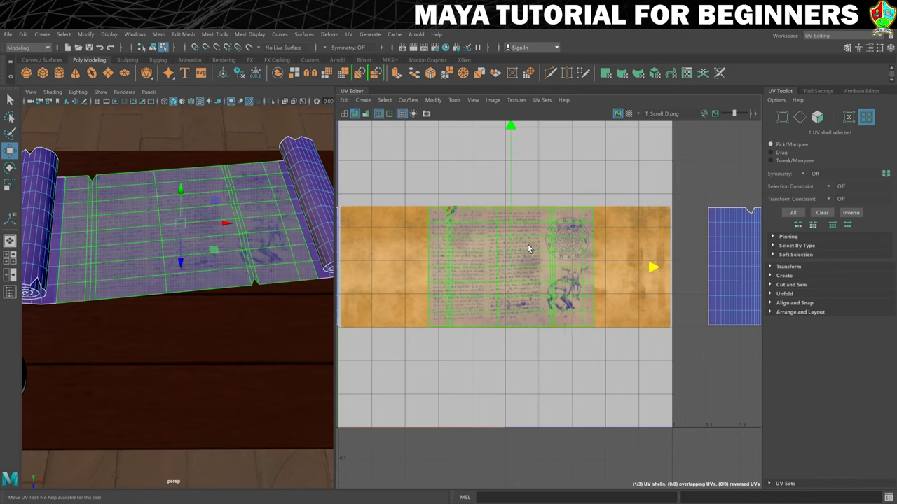
# Move the right rolled end's UV shell back beside the flat section and narrow it to fit the image's blank right area
pyautogui.click(745, 245)
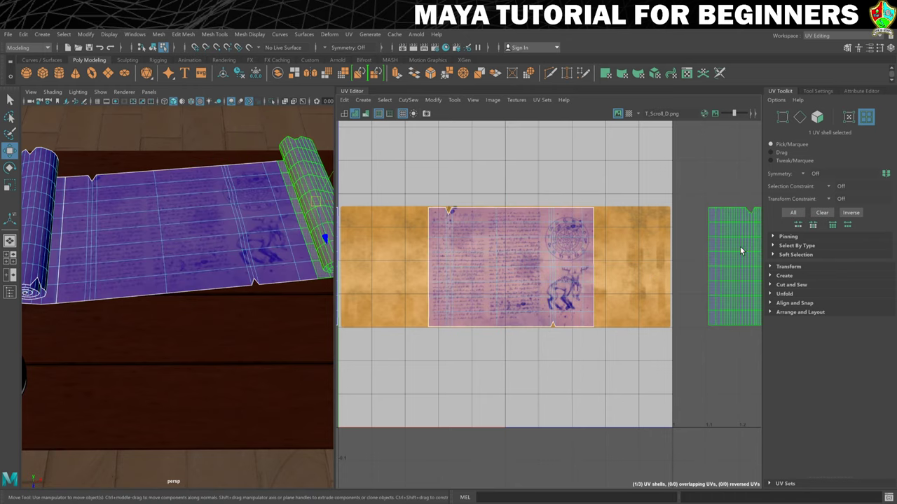
pyautogui.scroll(-2, 738, 249)
pyautogui.keyDown('alt'); pyautogui.moveTo(733, 272); pyautogui.dragTo(650, 274, button='middle'); pyautogui.keyUp('alt')
pyautogui.moveTo(739, 266); pyautogui.dragTo(622, 274)
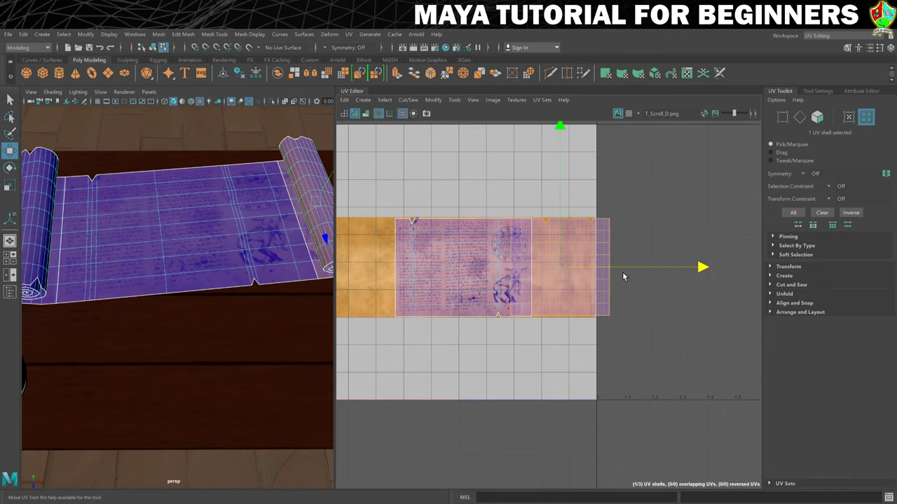
pyautogui.press('r')
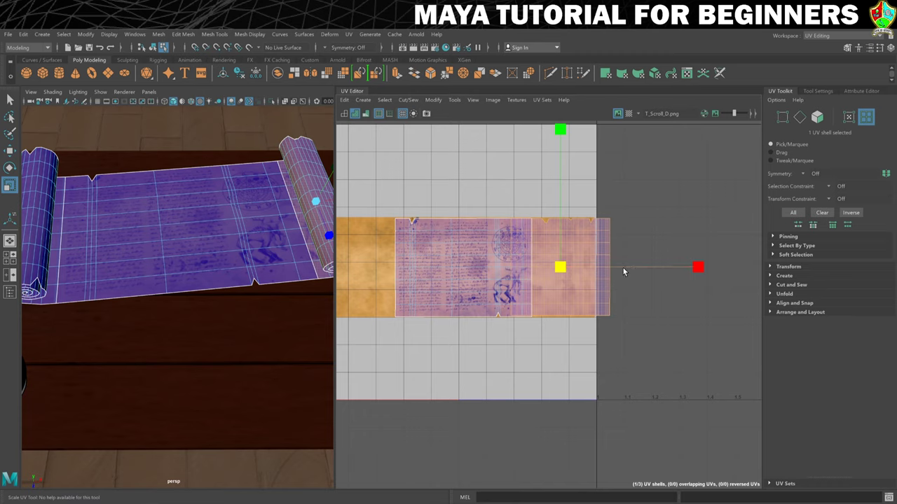
pyautogui.moveTo(702, 268); pyautogui.dragTo(644, 278)
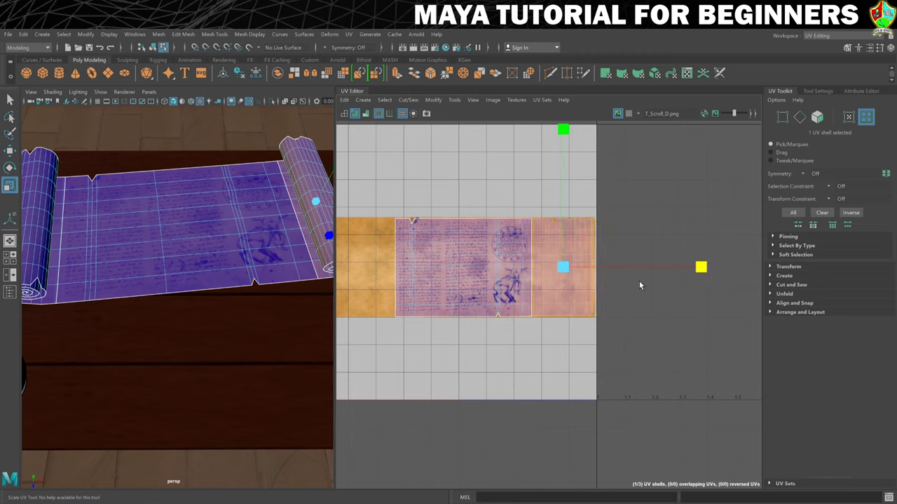
pyautogui.press('w')
pyautogui.moveTo(704, 268); pyautogui.dragTo(701, 267)
# Move the left rolled end's UV shell onto the image's blank left area and narrow it to meet the flat section
pyautogui.keyDown('alt'); pyautogui.moveTo(464, 315); pyautogui.dragTo(584, 302, button='middle'); pyautogui.keyUp('alt')
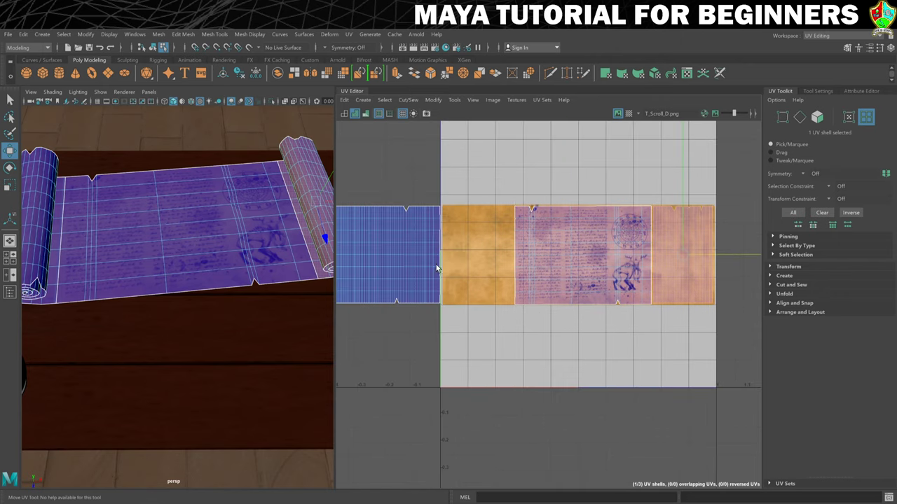
pyautogui.click(405, 238)
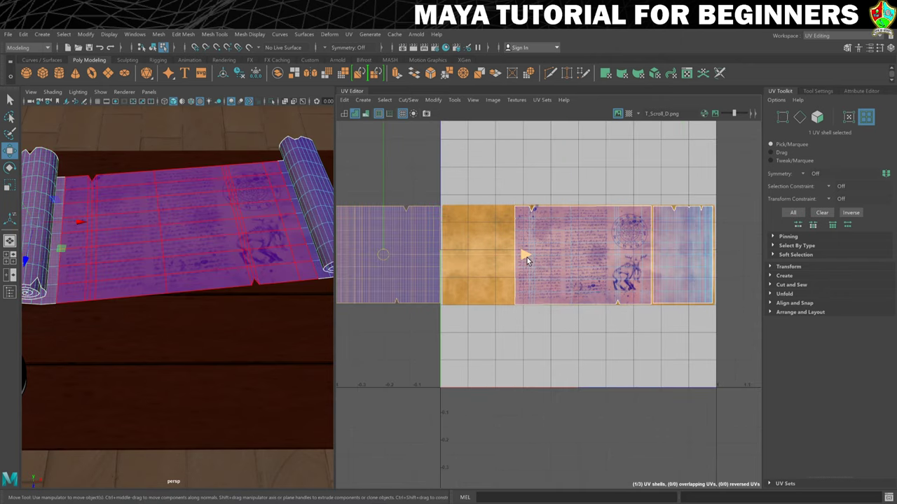
pyautogui.moveTo(527, 257); pyautogui.dragTo(626, 256, button='middle')
pyautogui.press('r')
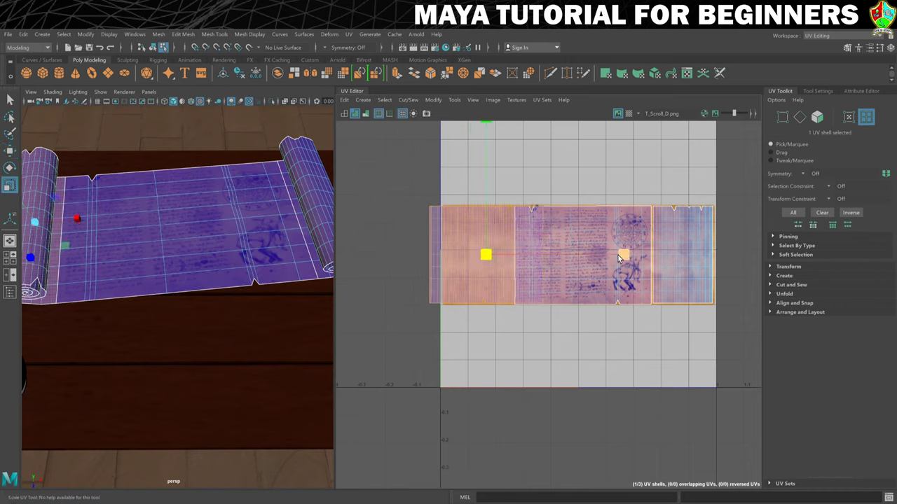
pyautogui.moveTo(618, 258); pyautogui.dragTo(571, 257)
pyautogui.press('w')
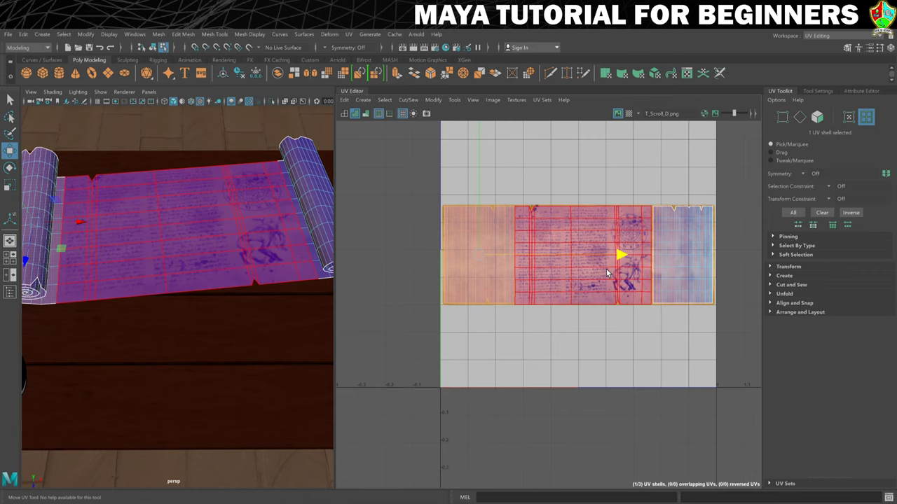
# Return to object selection and examine how the parchment texture sits on the scroll's flat section and rolled ends
pyautogui.scroll(4, 607, 272)
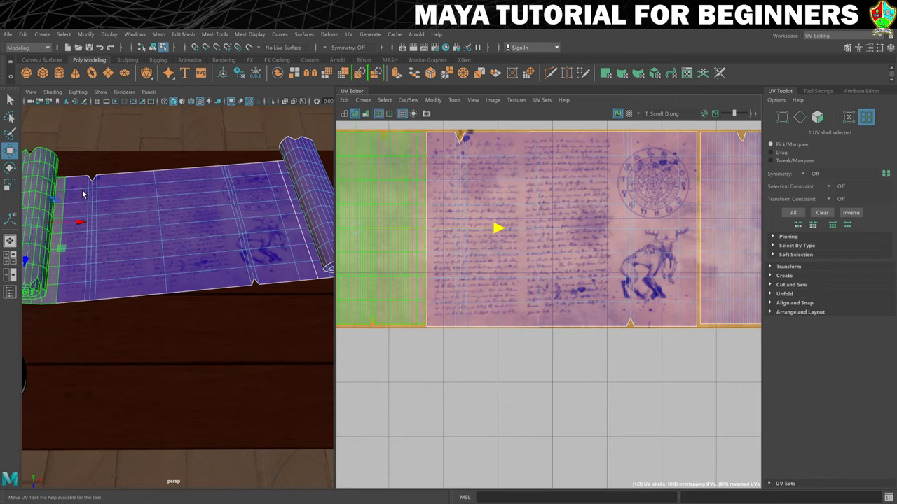
pyautogui.moveTo(82, 192); pyautogui.dragTo(120, 165, button='right')
pyautogui.click(120, 164)
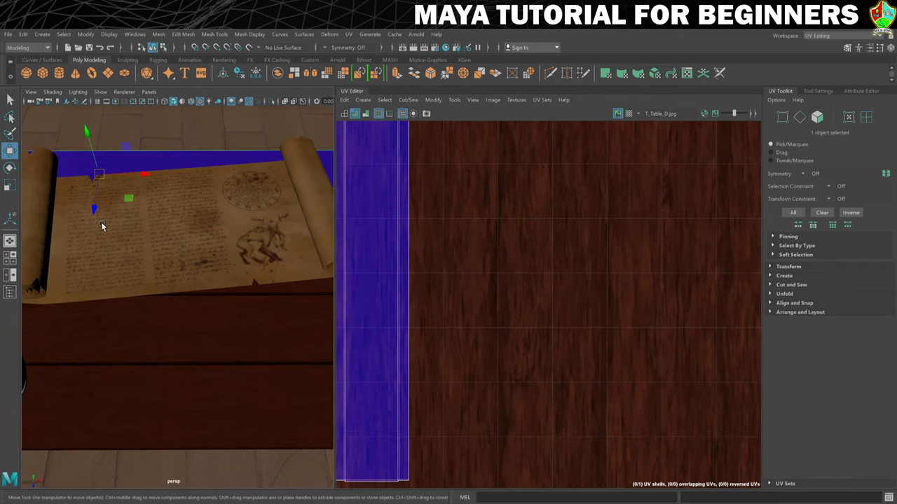
pyautogui.keyDown('alt'); pyautogui.moveTo(98, 233); pyautogui.dragTo(238, 238, button='middle'); pyautogui.keyUp('alt')
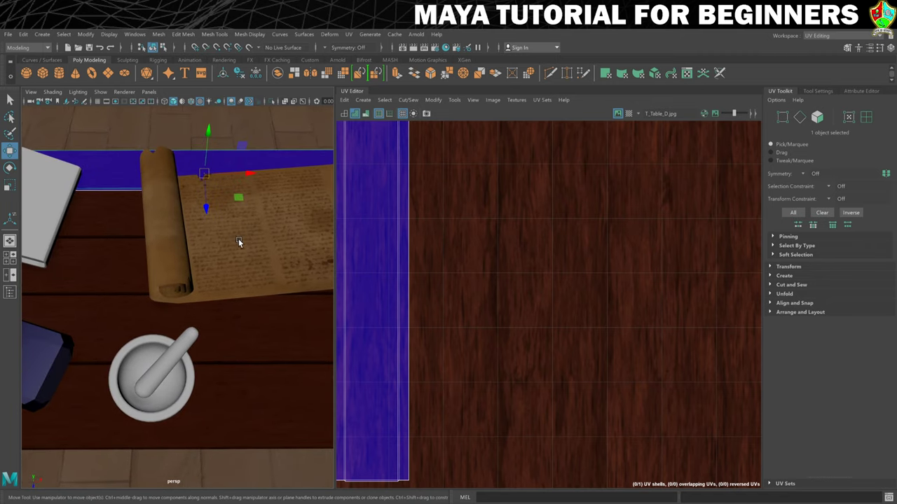
pyautogui.scroll(8, 249, 242)
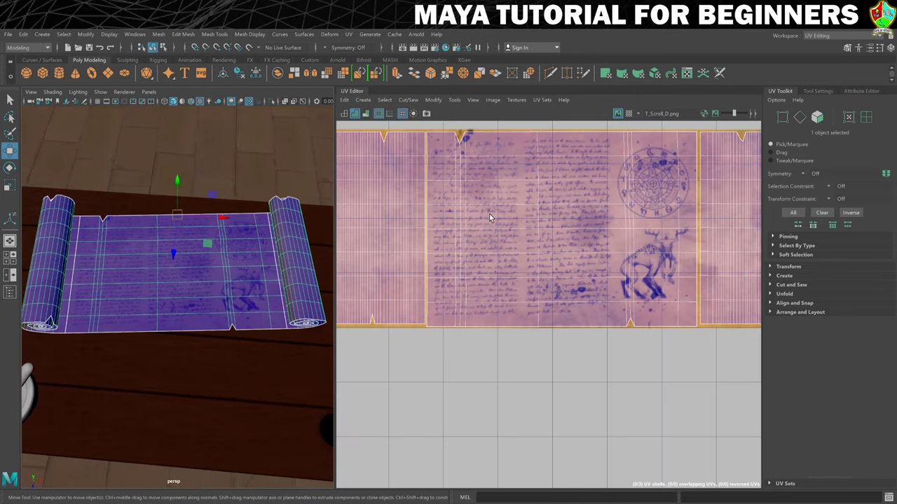
# Select the full seam between the left rolled end and the flat section, and stitch their UV shells together
pyautogui.rightClick(488, 213)
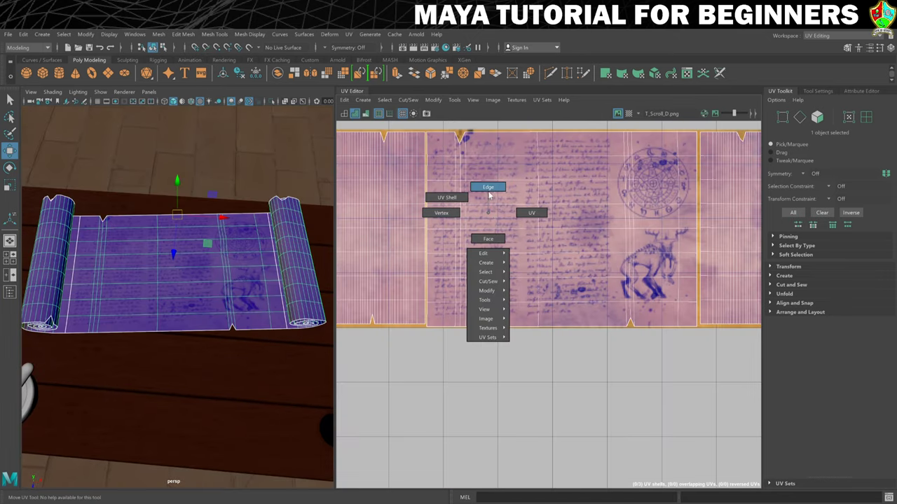
pyautogui.click(487, 187)
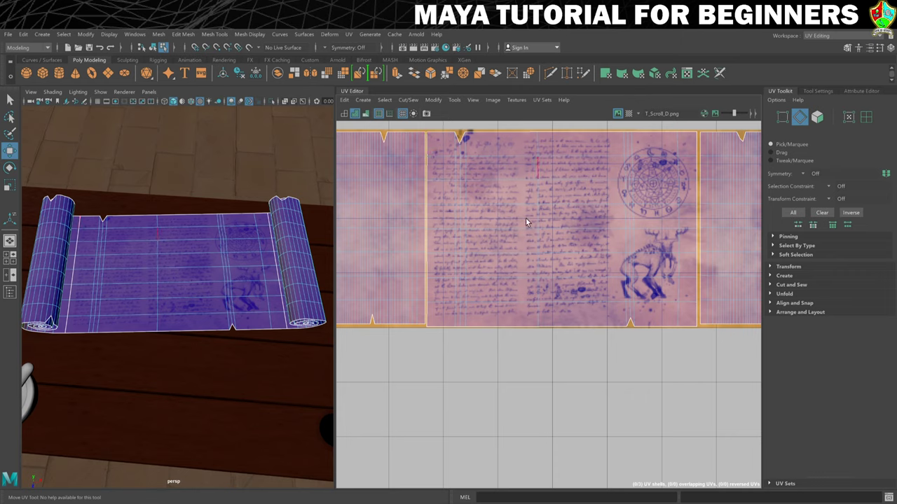
pyautogui.click(429, 145)
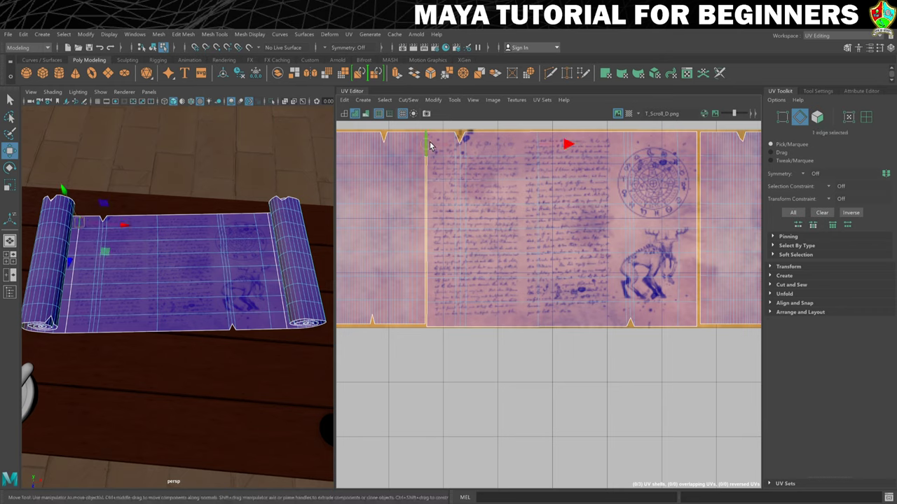
pyautogui.doubleClick(431, 318)
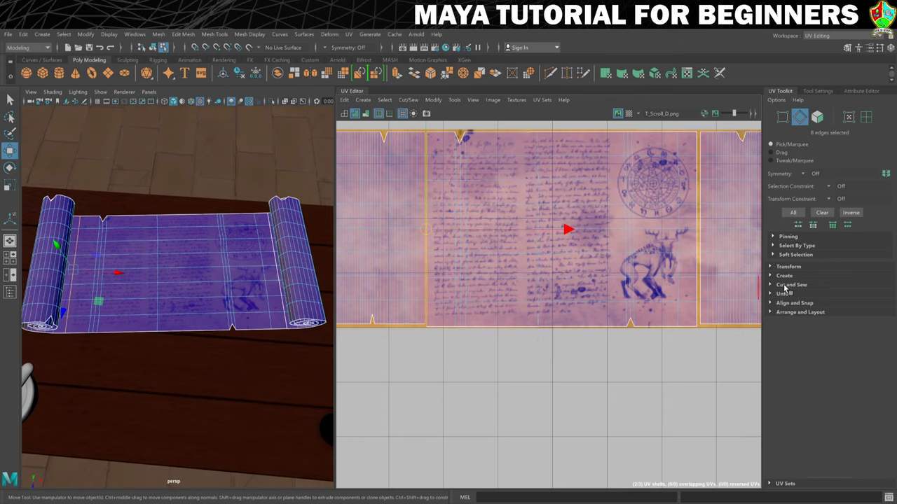
pyautogui.click(775, 285)
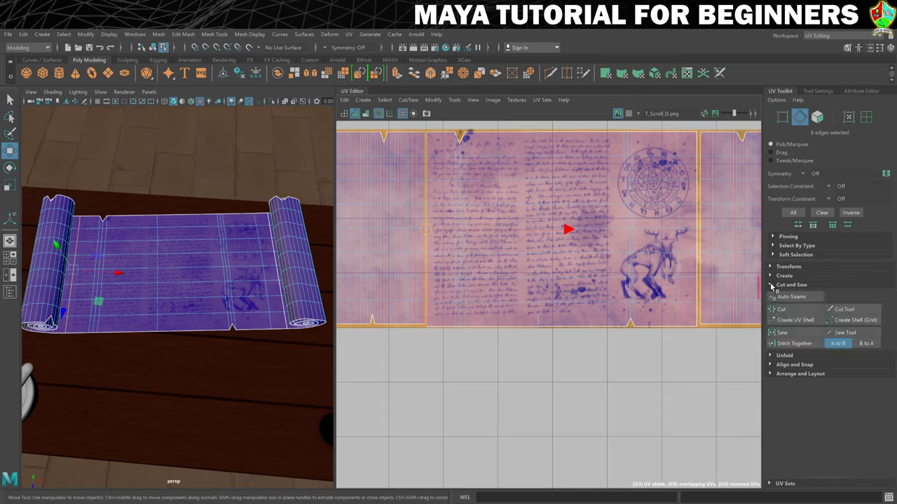
pyautogui.click(789, 343)
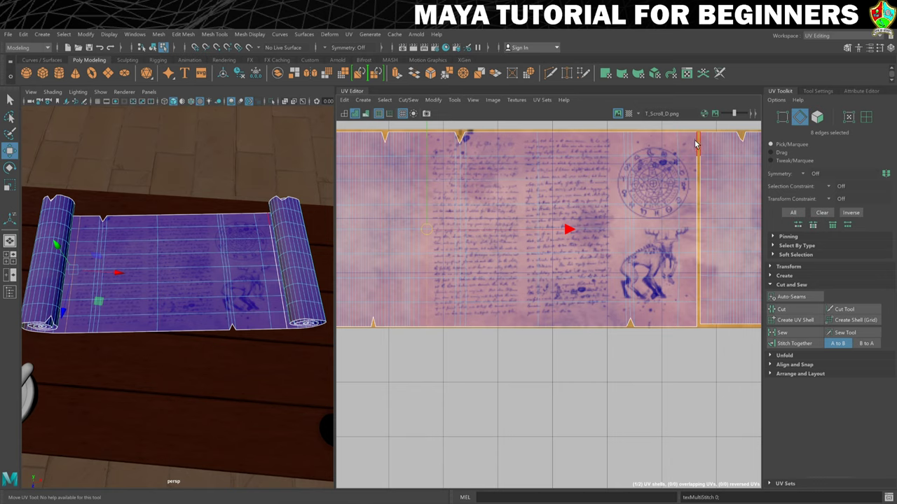
# Select the full seam between the flat section and the right rolled end, and stitch their UV shells together
pyautogui.moveTo(698, 145); pyautogui.dragTo(698, 319)
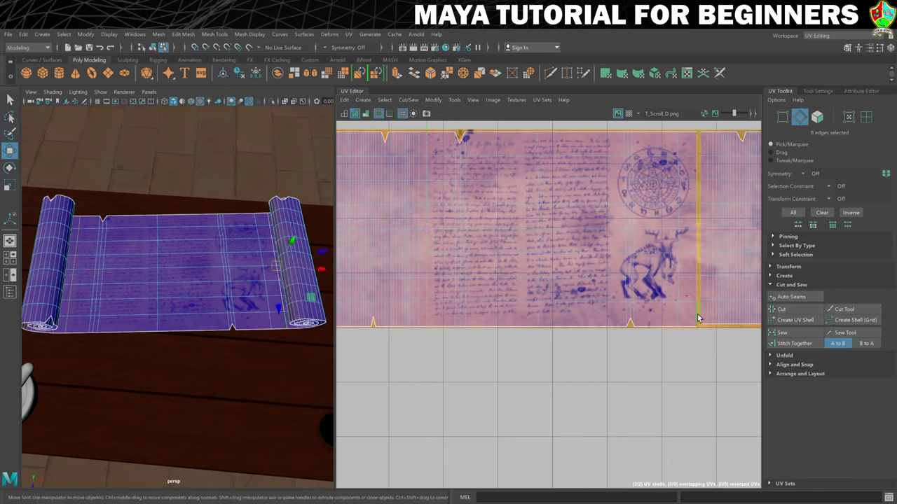
pyautogui.click(781, 344)
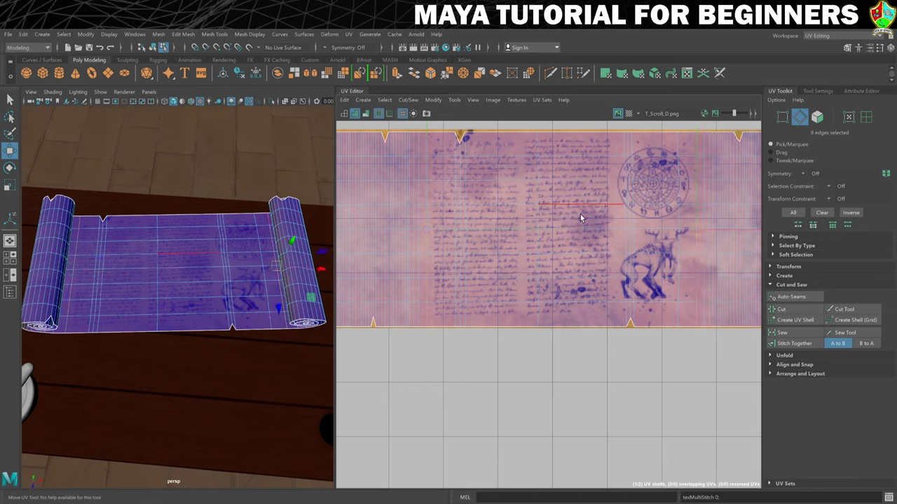
# Return to object selection, select the floor instead of the scroll, and switch the UV display from shaded to wireframe
pyautogui.moveTo(581, 216); pyautogui.dragTo(589, 209, button='right')
pyautogui.moveTo(267, 248); pyautogui.dragTo(308, 234, button='right')
pyautogui.click(204, 168)
pyautogui.scroll(-4, 206, 184)
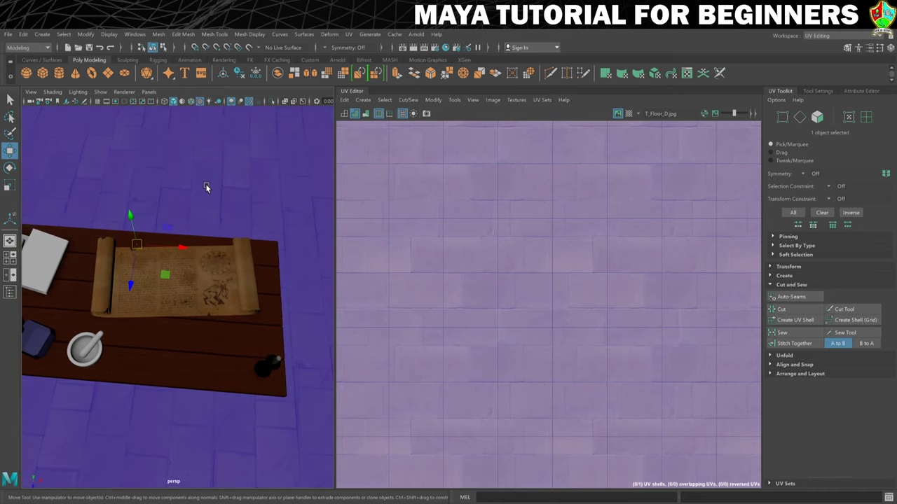
pyautogui.scroll(2, 207, 197)
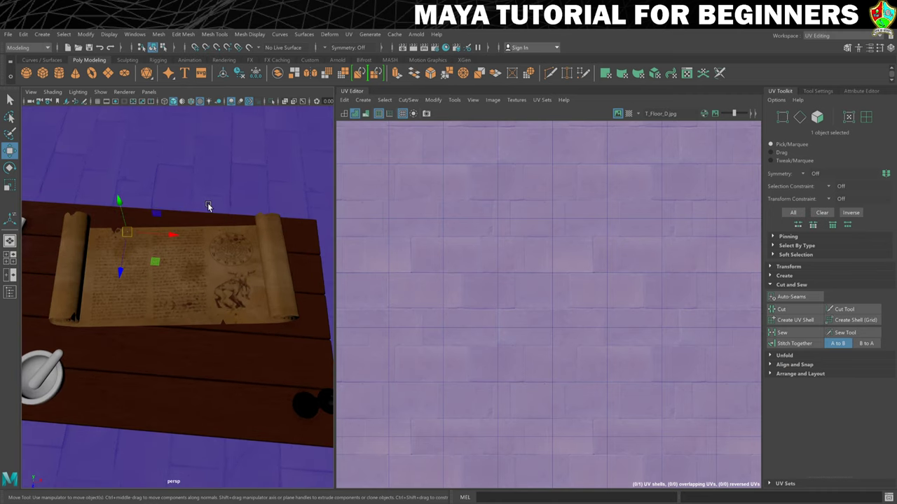
pyautogui.click(349, 116)
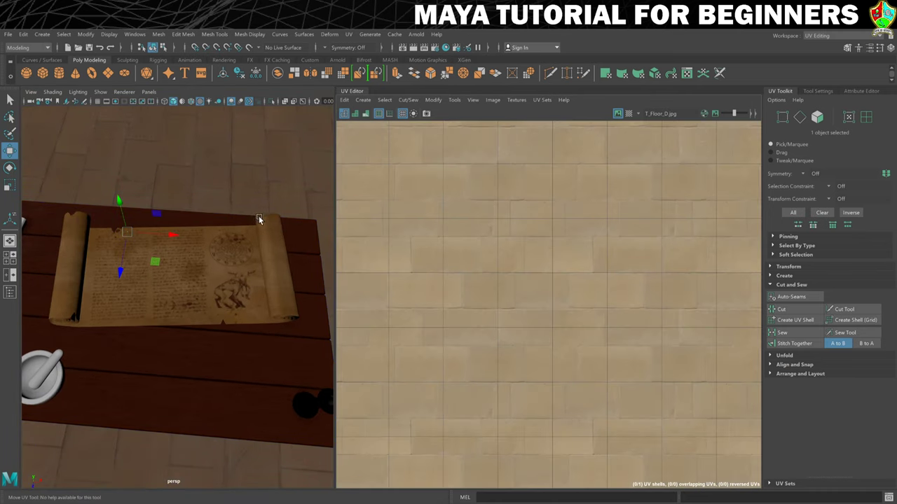
# Examine the parchment texture up close across the scroll's flat section and rolled ends
pyautogui.keyDown('alt'); pyautogui.moveTo(206, 271); pyautogui.dragTo(254, 243); pyautogui.keyUp('alt')
pyautogui.keyDown('alt'); pyautogui.moveTo(211, 244); pyautogui.dragTo(279, 248, button='right'); pyautogui.keyUp('alt')
pyautogui.keyDown('alt'); pyautogui.moveTo(278, 247); pyautogui.dragTo(158, 304, button='middle'); pyautogui.keyUp('alt')
pyautogui.keyDown('alt'); pyautogui.moveTo(159, 306); pyautogui.dragTo(178, 270); pyautogui.keyUp('alt')
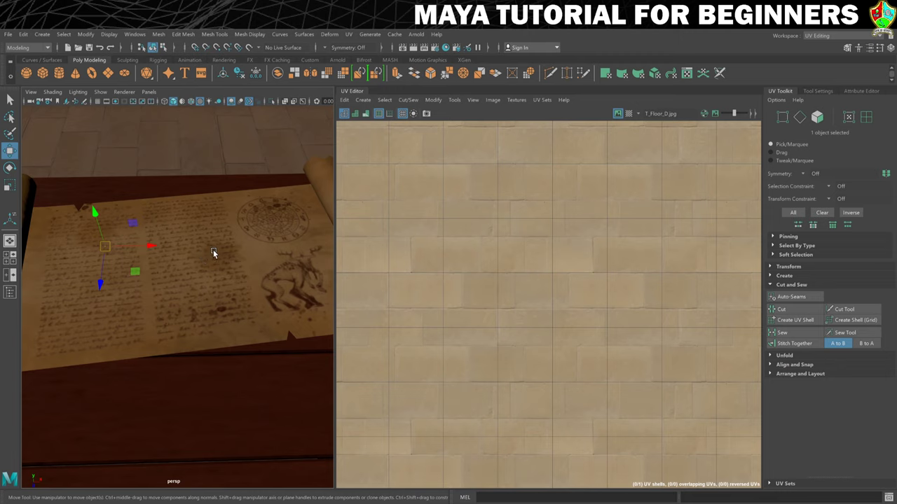